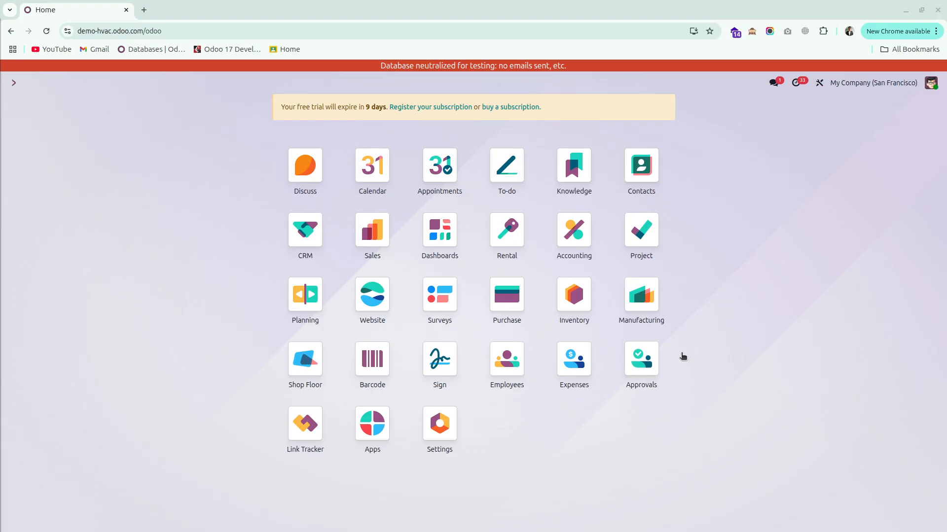
Activate developer mode and open the Balance Sheet report in Accounting.
left_click(753, 34)
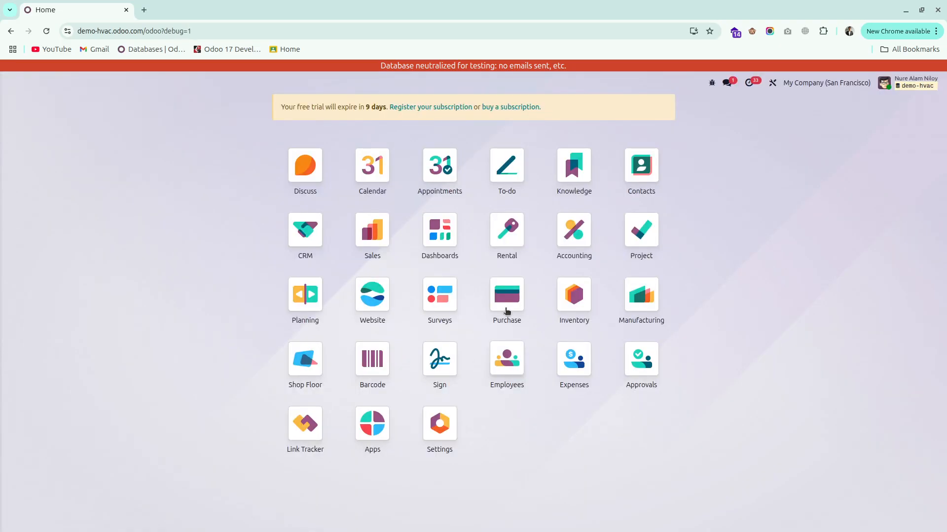
left_click(575, 231)
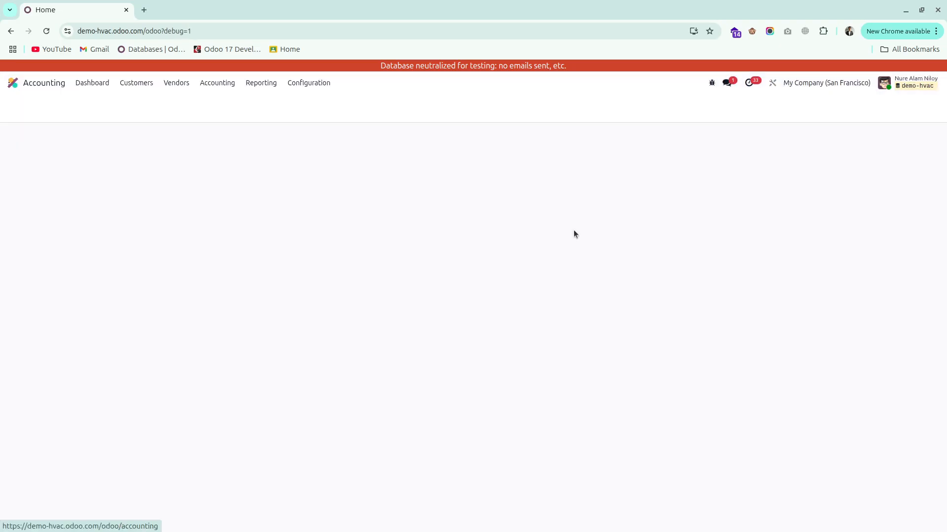
left_click(264, 86)
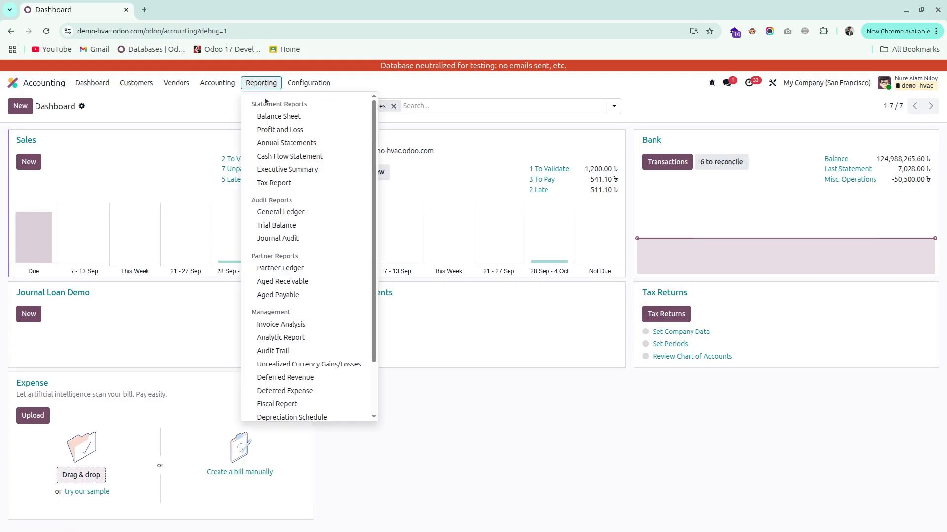
left_click(267, 115)
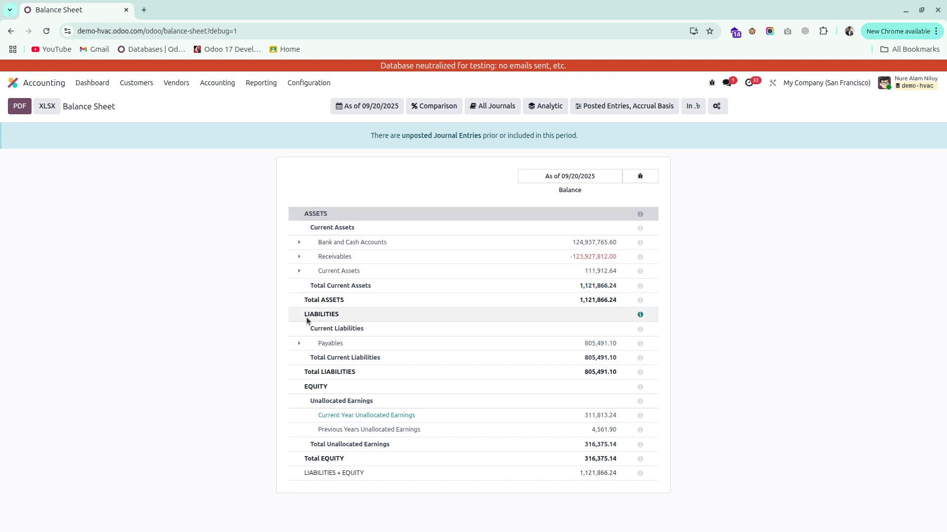
Examine the Liabilities section of the Balance Sheet and the report's date filter options.
left_click_drag(307, 314, 353, 315)
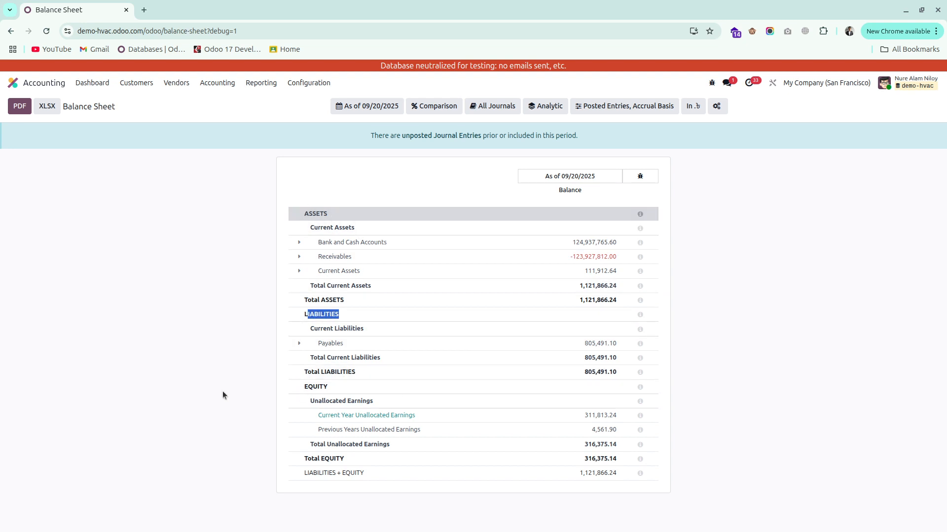
left_click(168, 395)
left_click(364, 106)
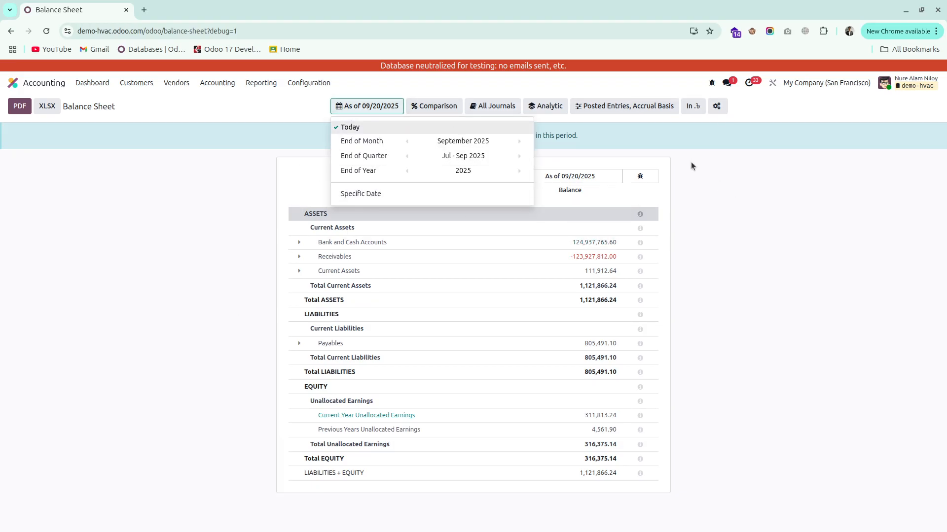
left_click(717, 193)
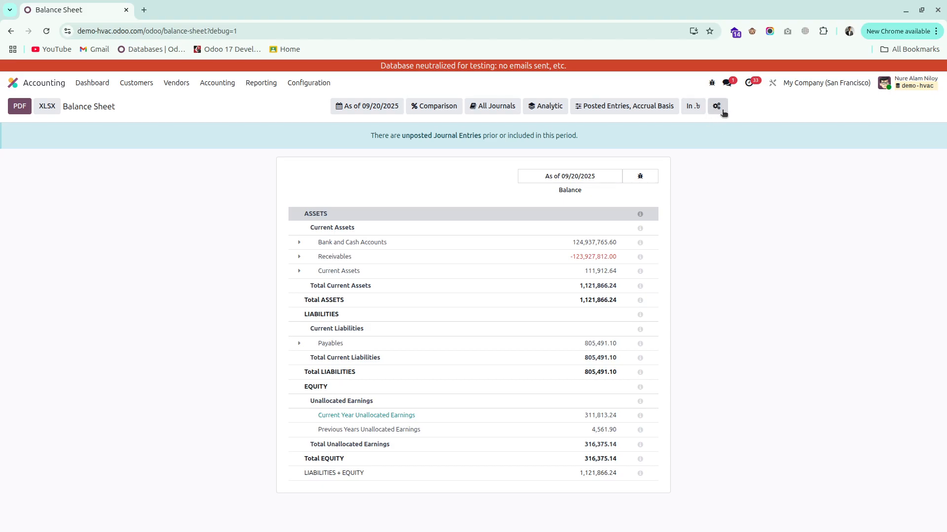
Open the customized balance sheet from the Accounting Reports configuration, move the LIABILITIES section above ASSETS, and save.
left_click(305, 85)
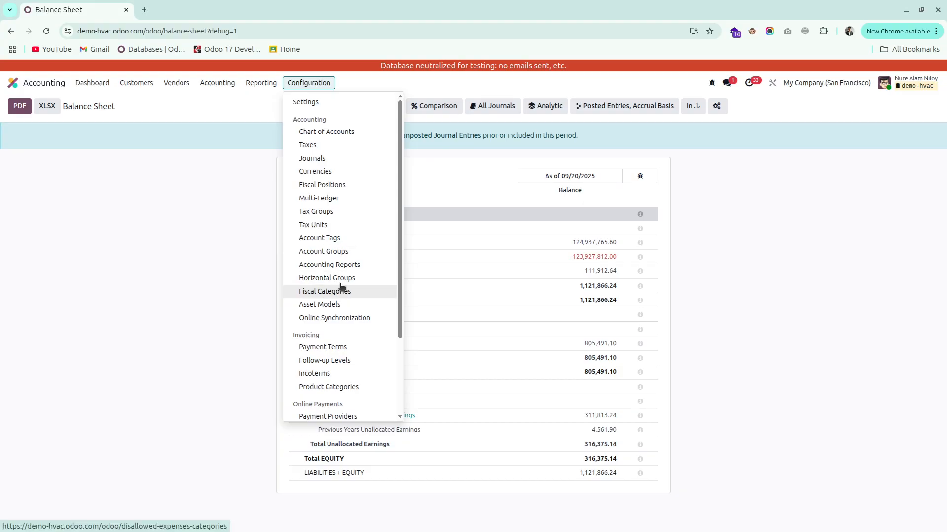
left_click(346, 265)
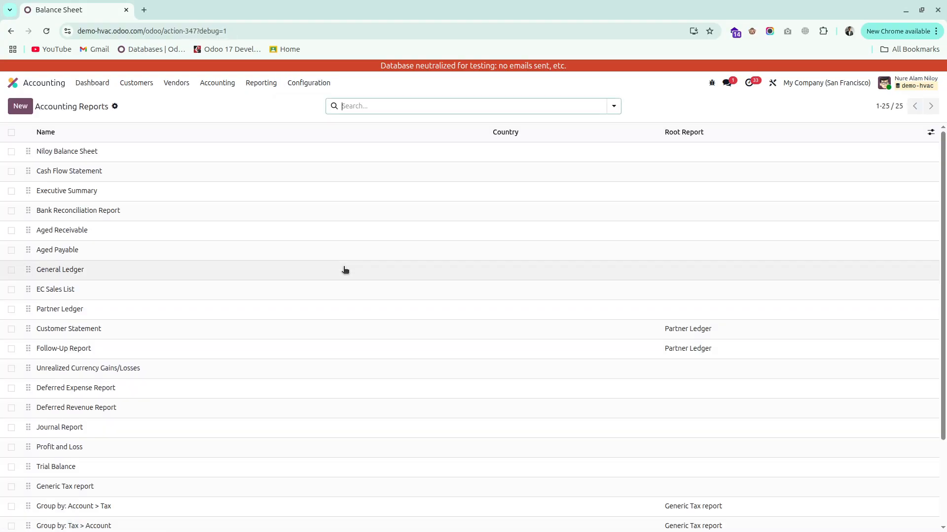
left_click(87, 154)
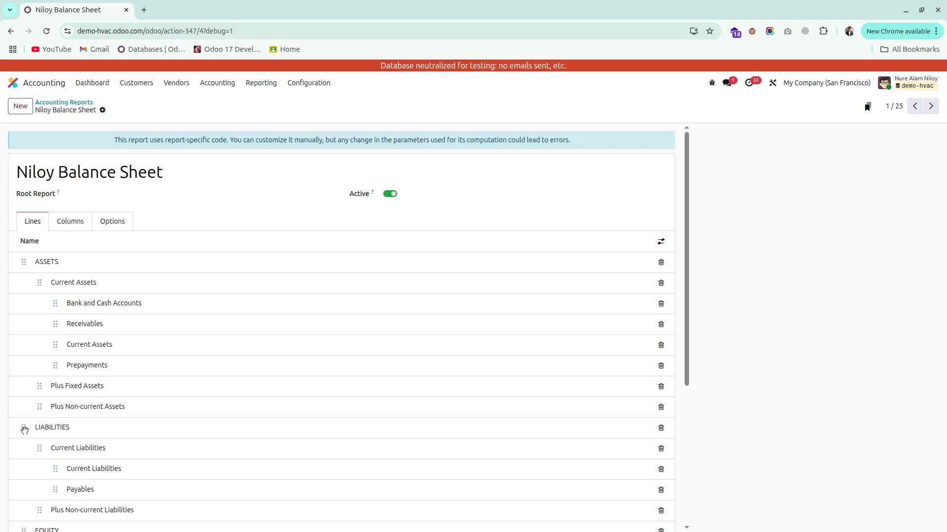
left_click_drag(25, 431, 15, 259)
left_click(119, 109)
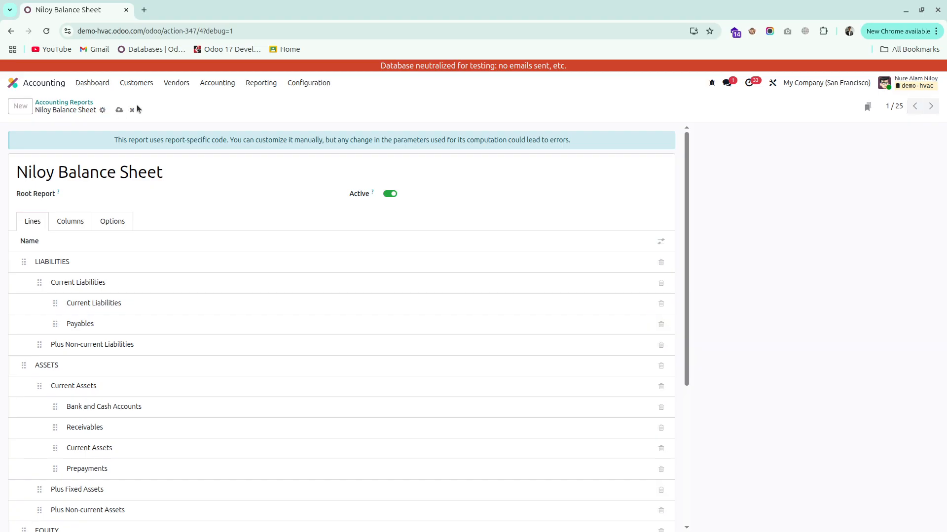
Open the Balance Sheet report in a separate browser tab to check the section order, and return to the report's configuration.
left_click(264, 85)
middle_click(270, 117)
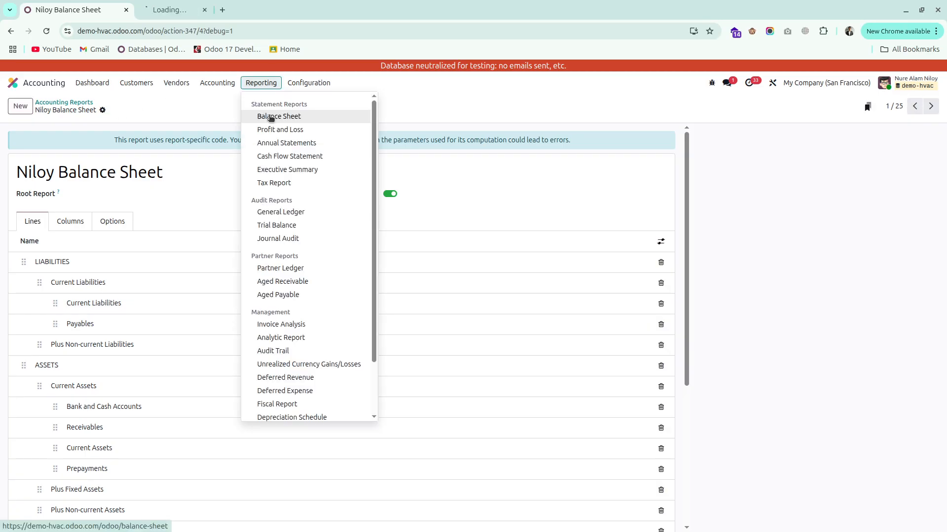
left_click(198, 14)
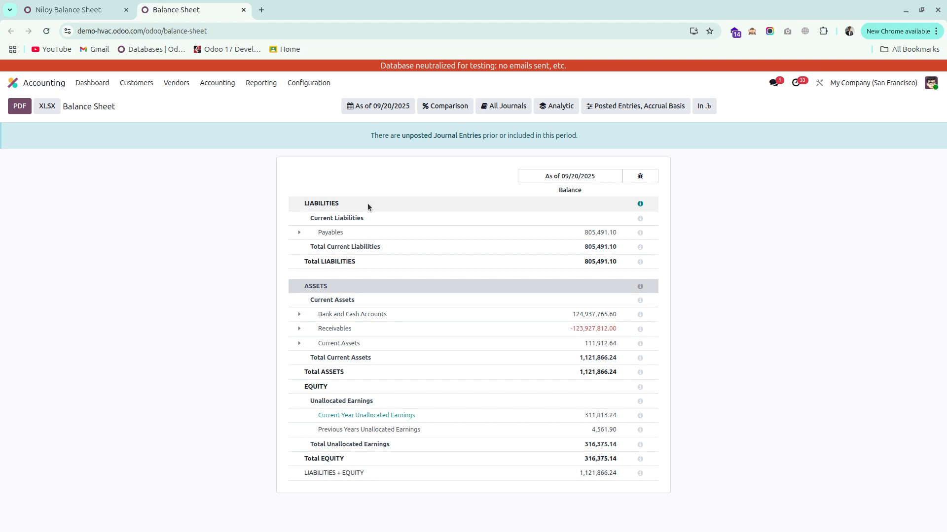
left_click(67, 10)
left_click(185, 194)
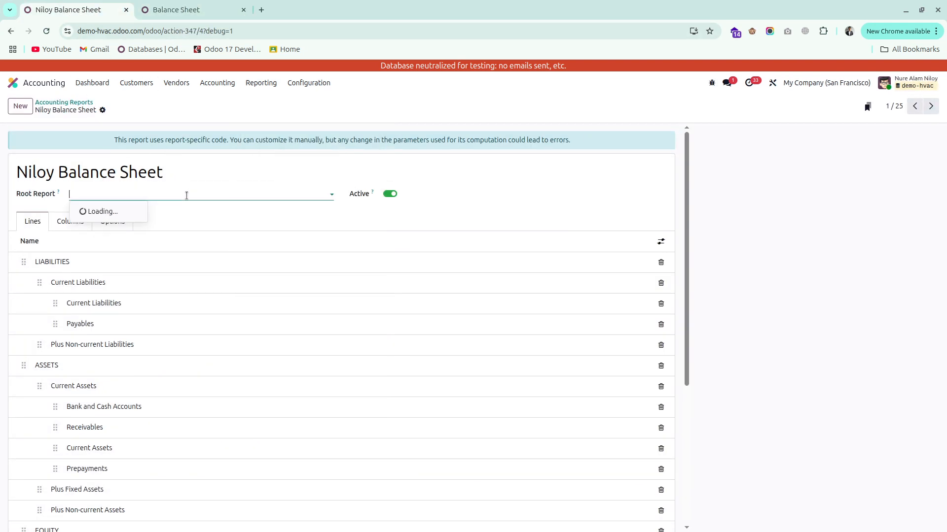
left_click(206, 217)
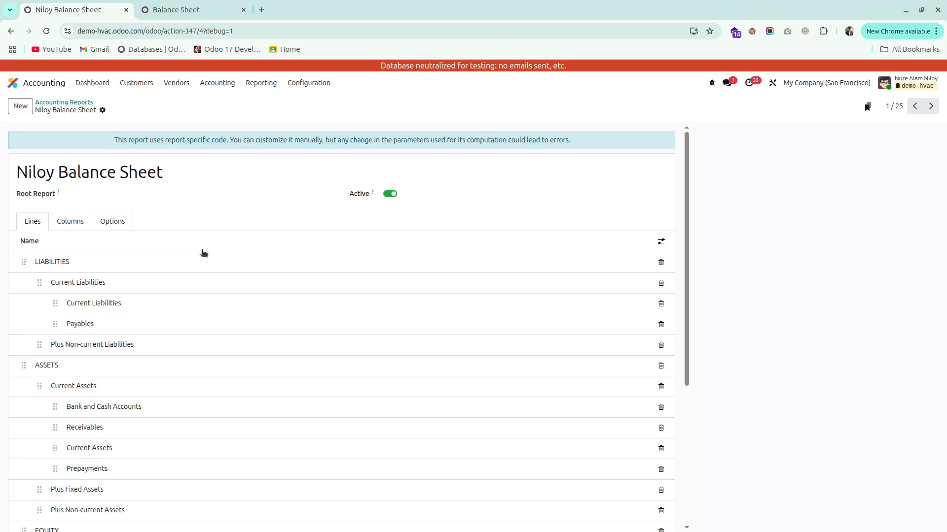
Add a report line named "New Line" at the end of the balance sheet's lines and save it.
scroll(202, 253, "down", 5)
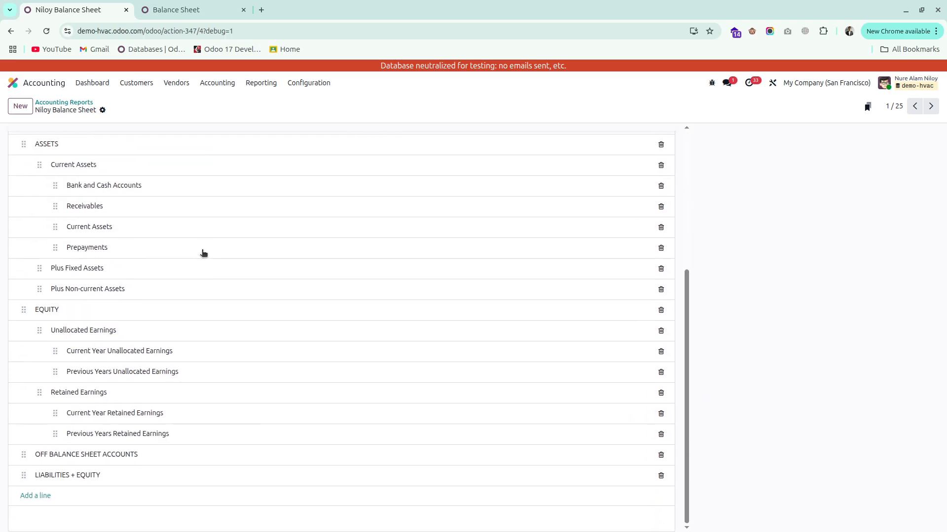
left_click(35, 496)
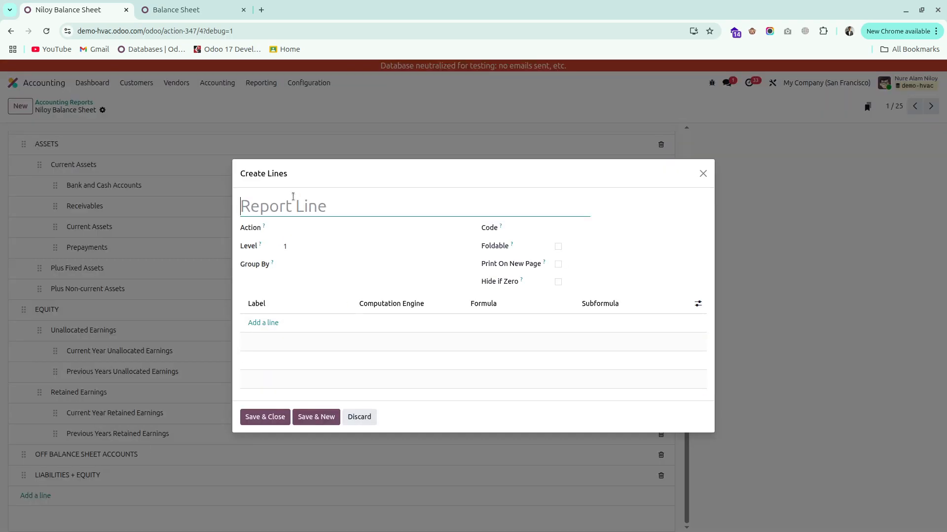
type("New ")
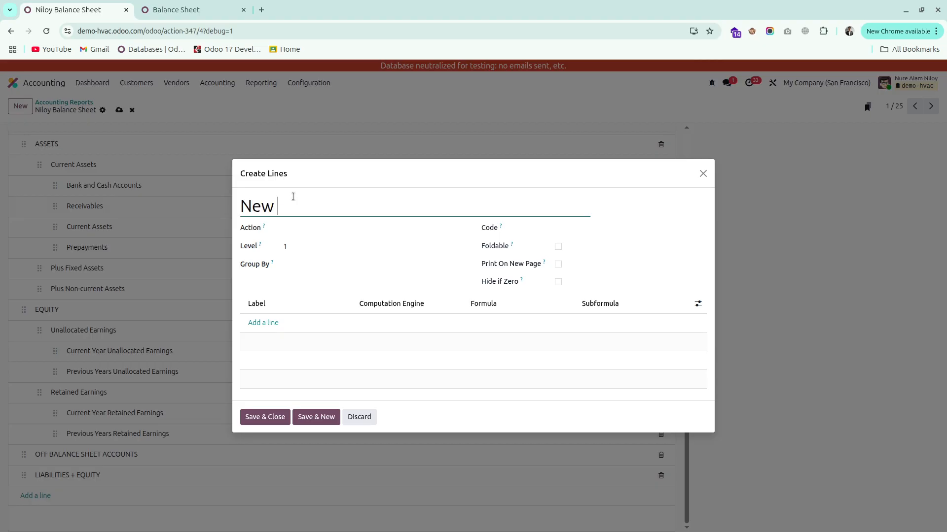
type("Line")
left_click(273, 417)
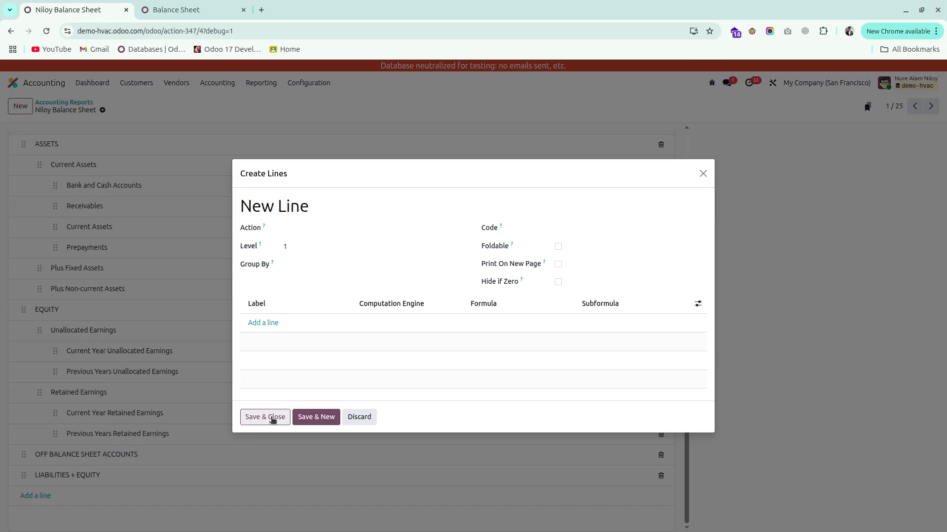
Look up the code of the Receivables line under Current Assets and close its details unchanged.
scroll(120, 269, "up", 4)
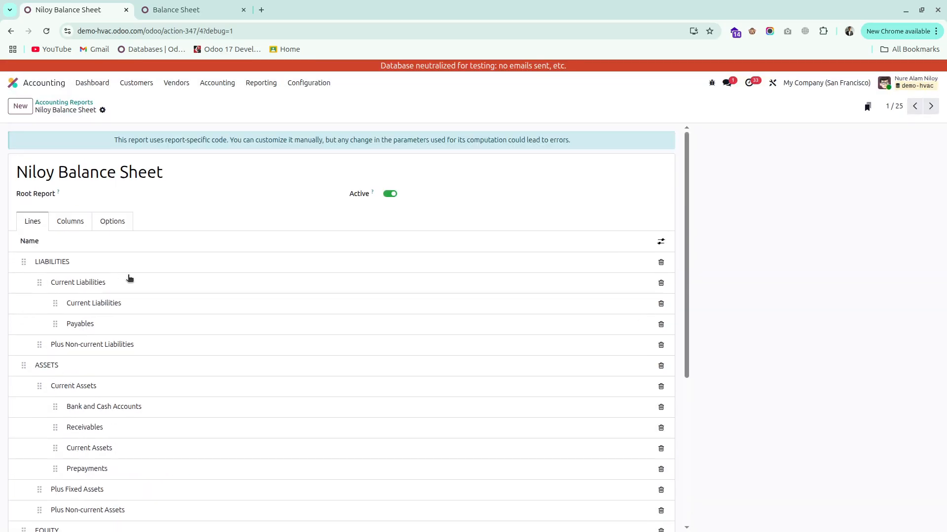
scroll(130, 291, "down", 2)
scroll(130, 301, "down", 1)
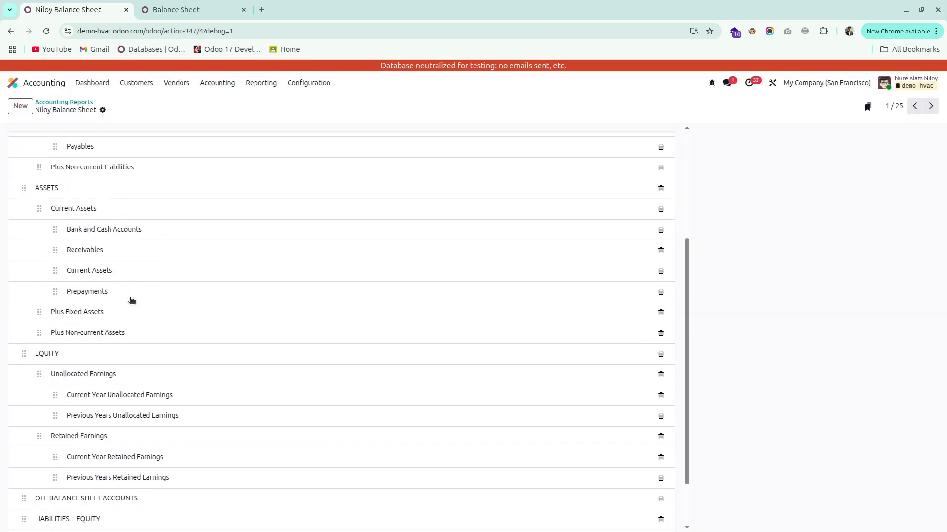
left_click(85, 251)
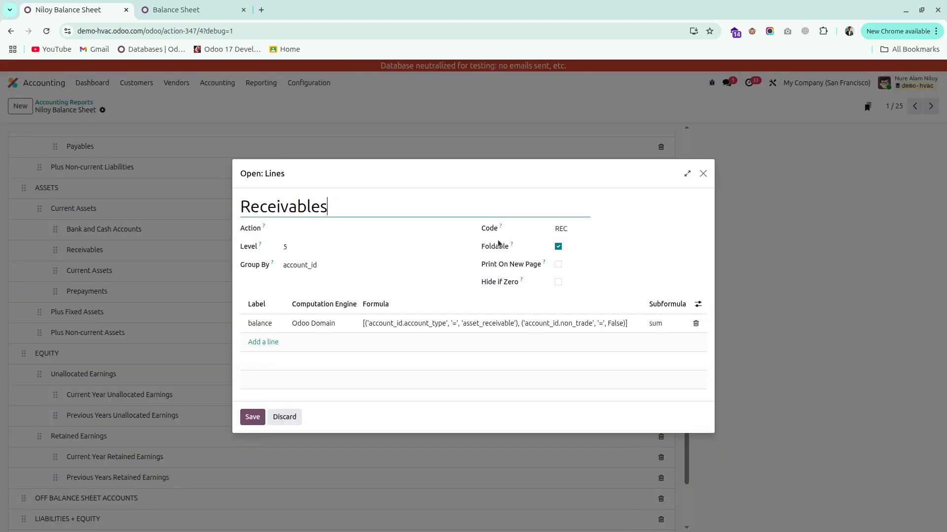
left_click_drag(576, 228, 549, 227)
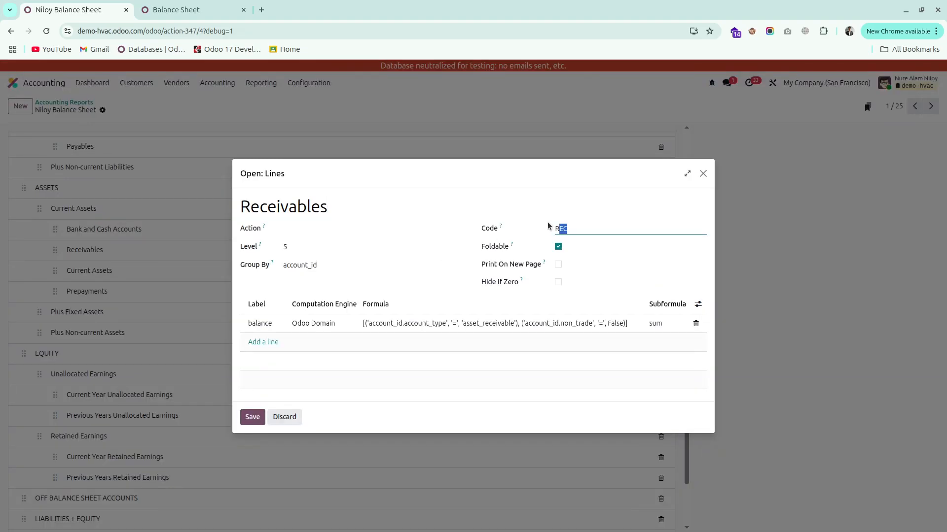
left_click(703, 174)
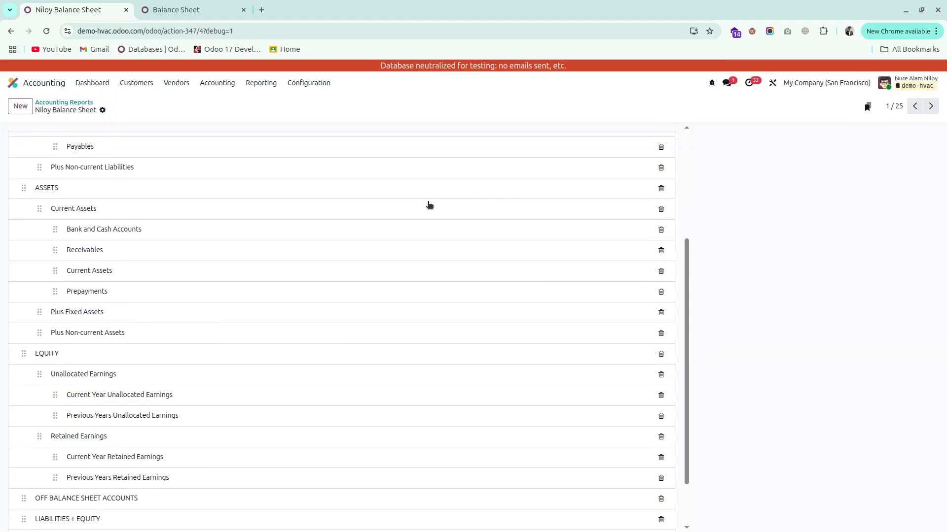
Look up the code of the Bank and Cash Accounts line and close its details unchanged.
scroll(217, 252, "up", 4)
scroll(203, 277, "down", 2)
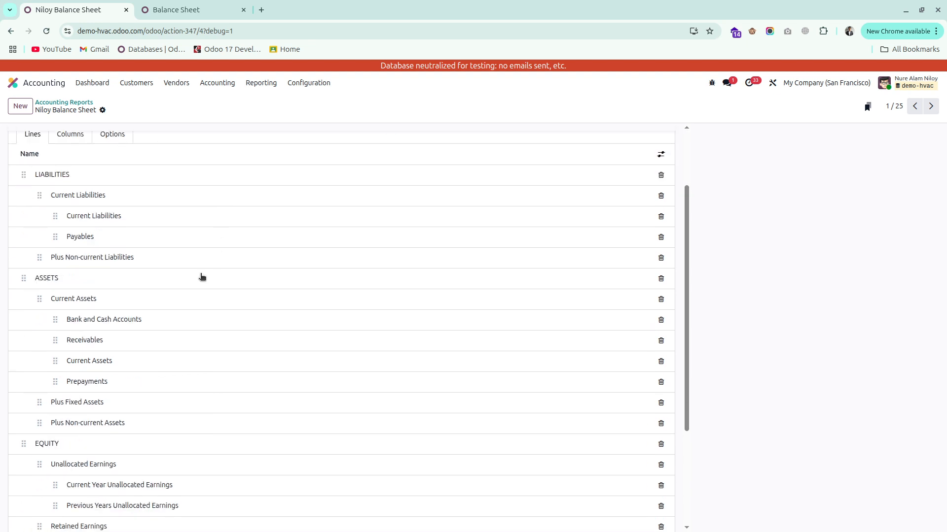
left_click(115, 322)
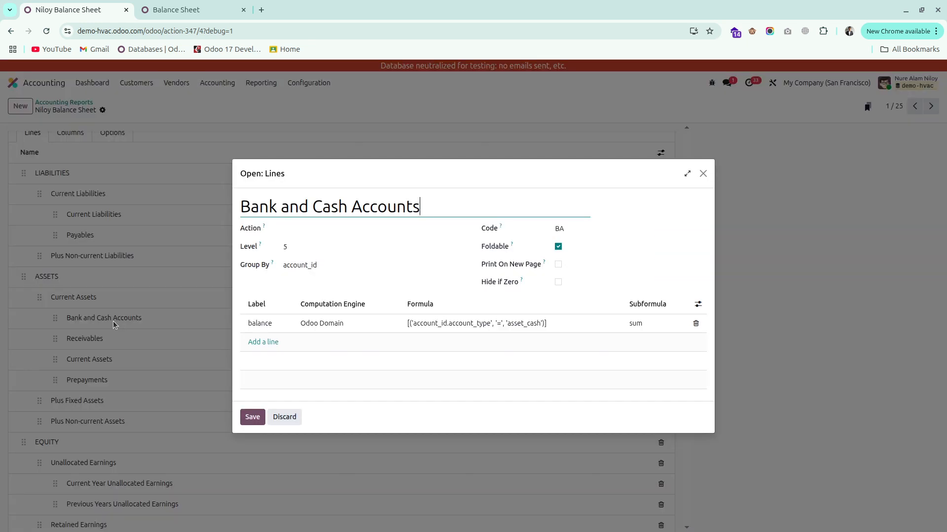
left_click(703, 174)
Start an expression labelled "balance" on the New Line report line, using the Aggregate Other Formulas computation engine.
scroll(343, 328, "down", 3)
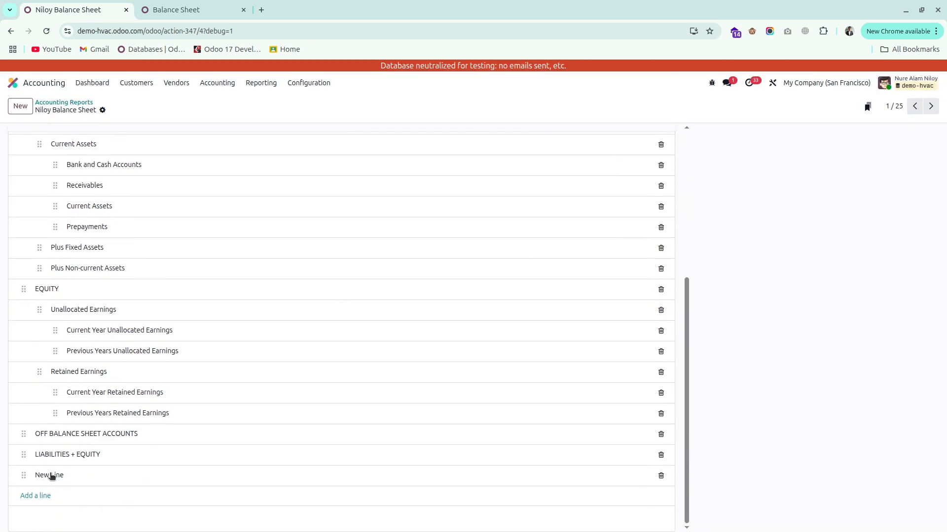
left_click(51, 476)
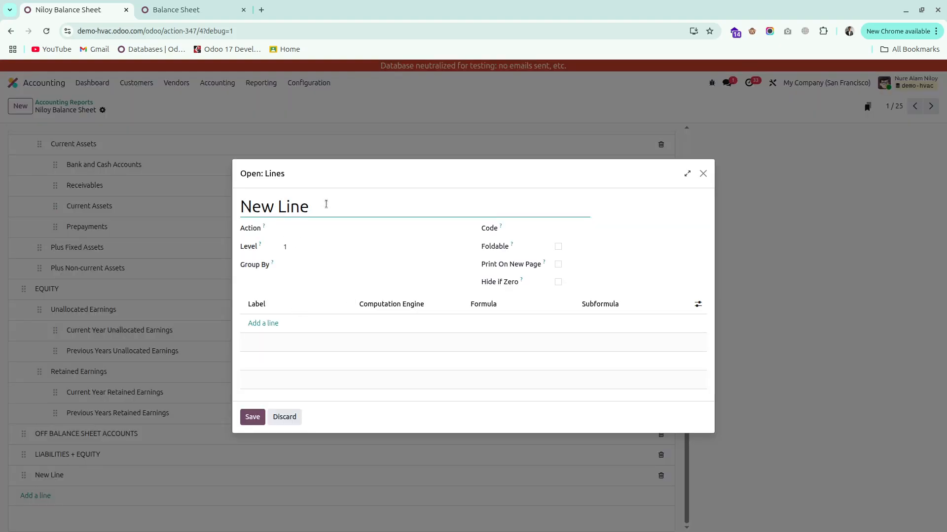
left_click_drag(326, 204, 230, 211)
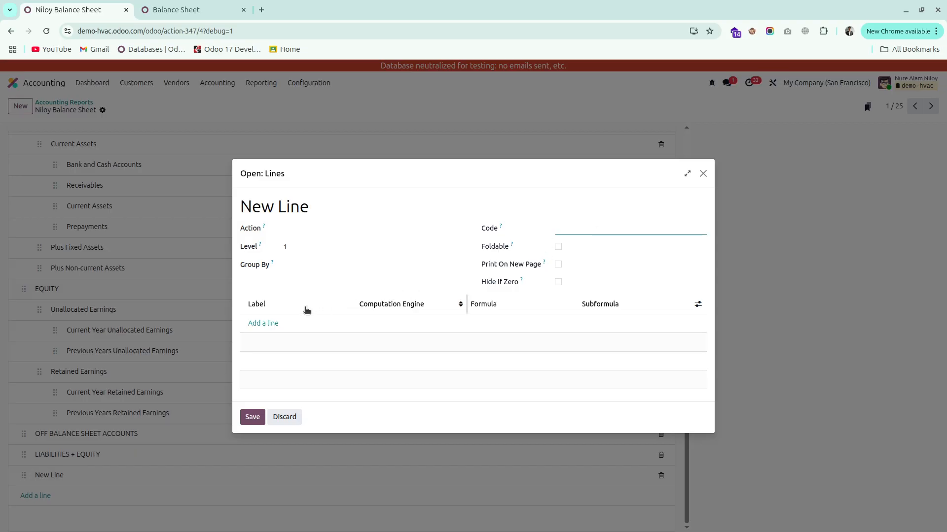
left_click(275, 323)
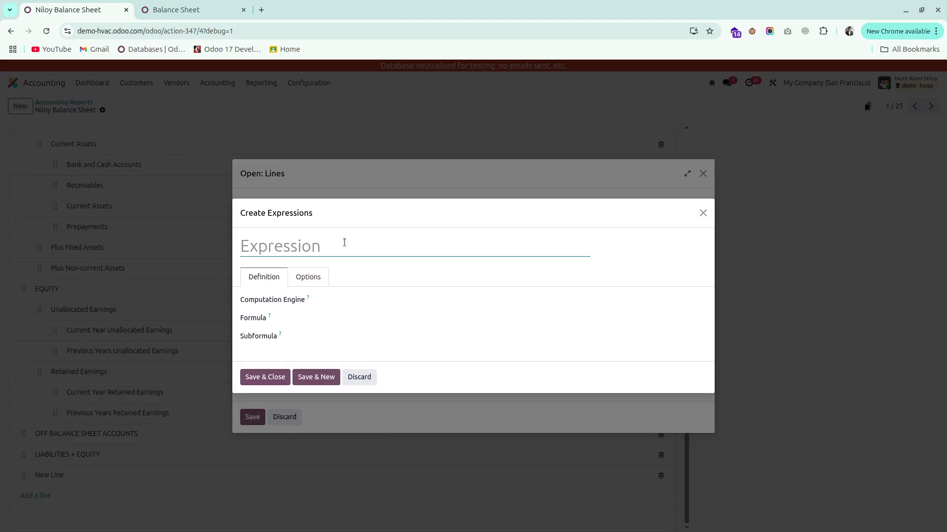
type("balance")
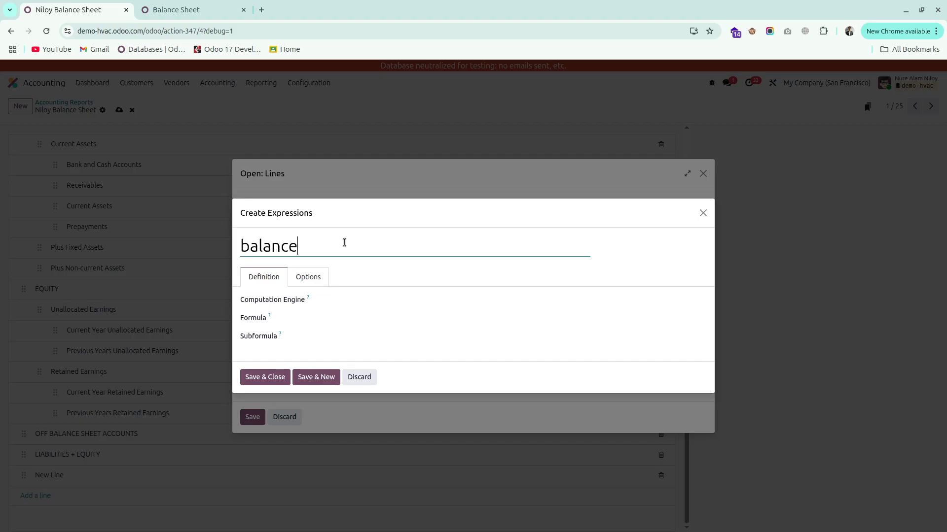
left_click(350, 302)
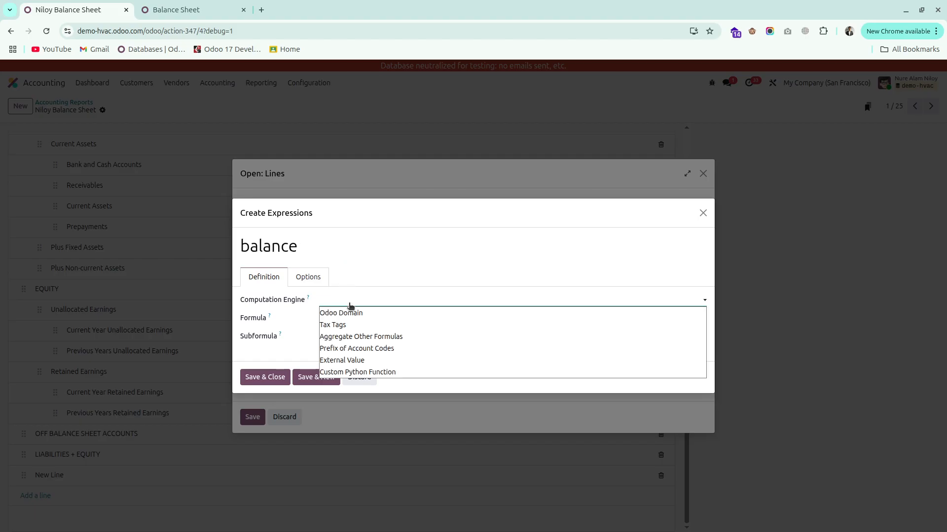
left_click(348, 338)
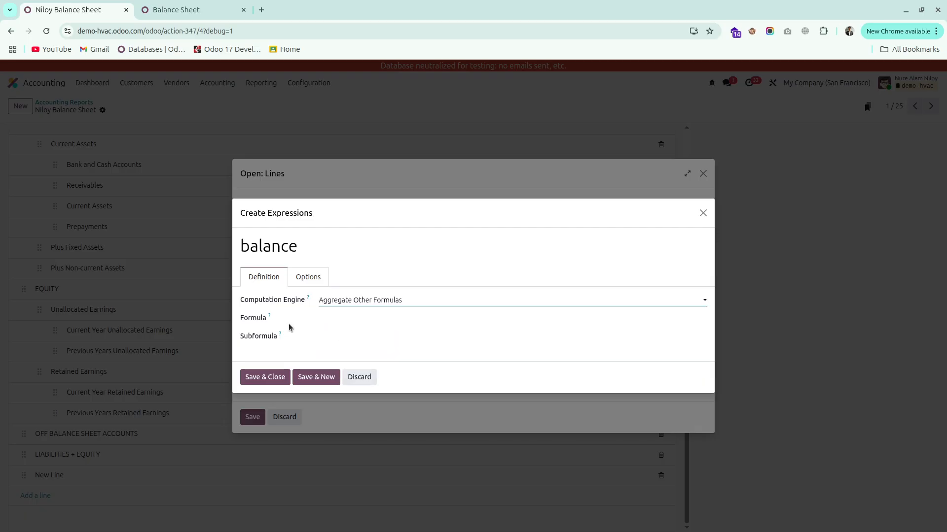
Set the balance expression's formula to "REC.balance + BA.balance".
left_click(357, 317)
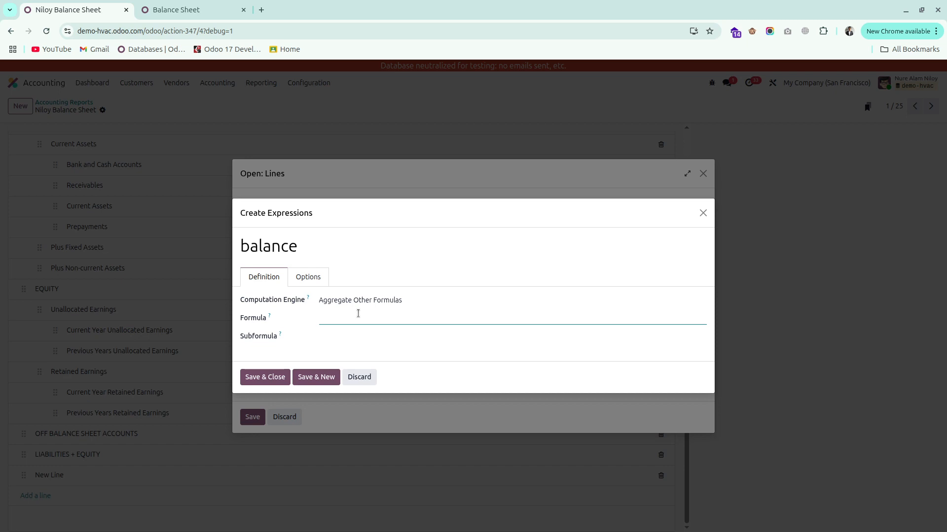
type("REC.balance +")
type("BA.balanc")
type("e")
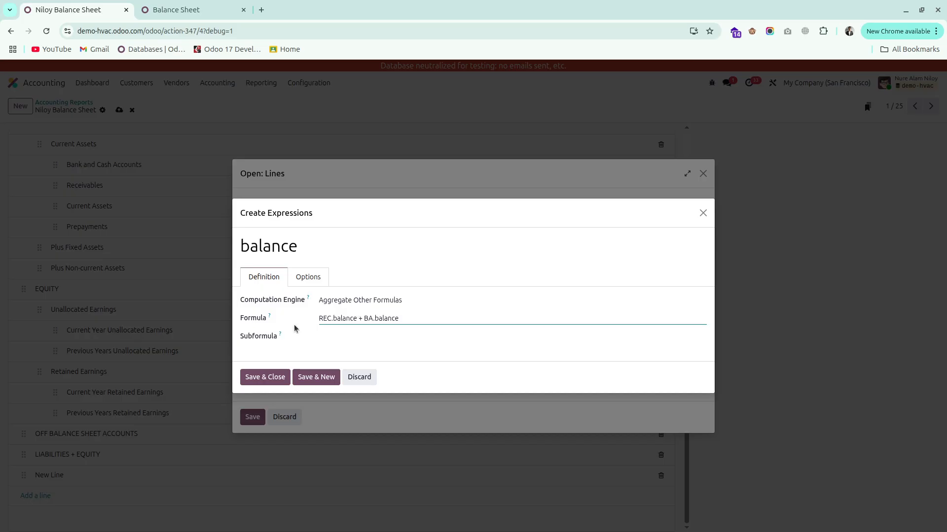
Save the balance expression and its New Line report line, and check the line in the refreshed balance sheet.
left_click(252, 377)
left_click(253, 417)
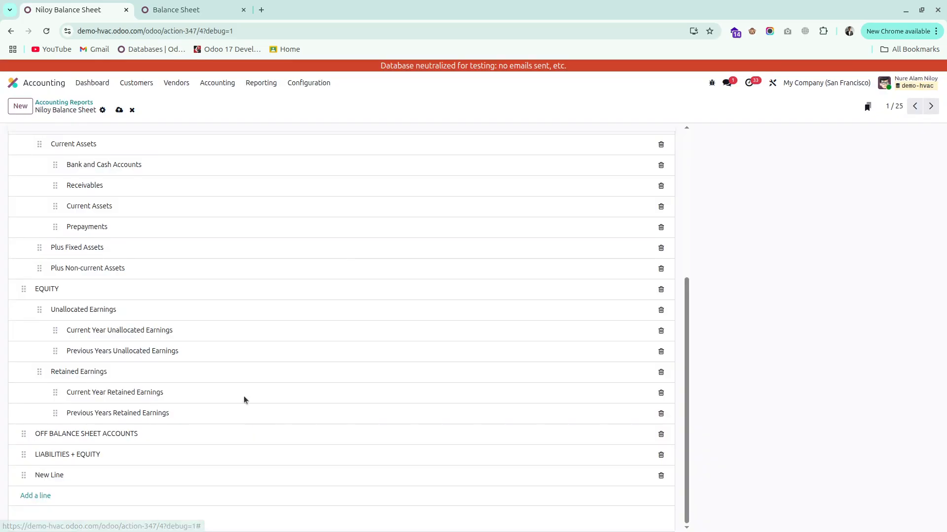
left_click(161, 4)
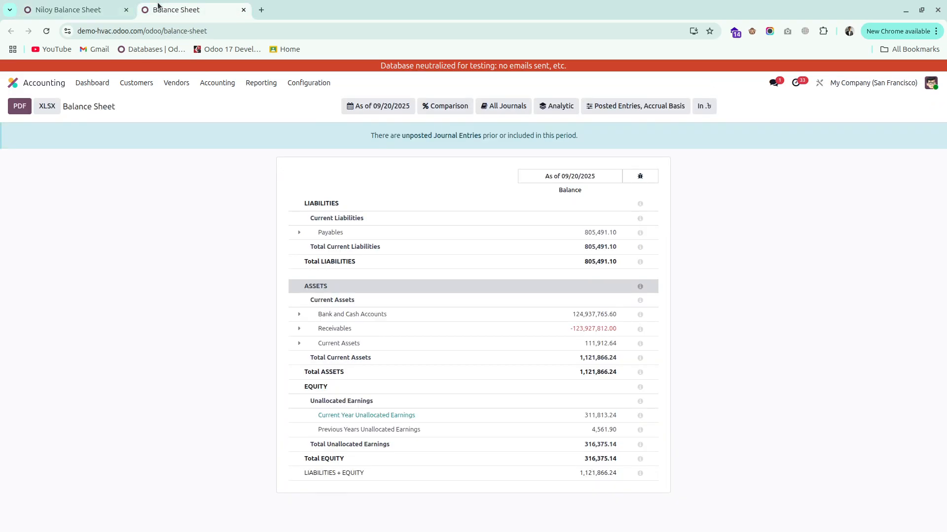
left_click(47, 30)
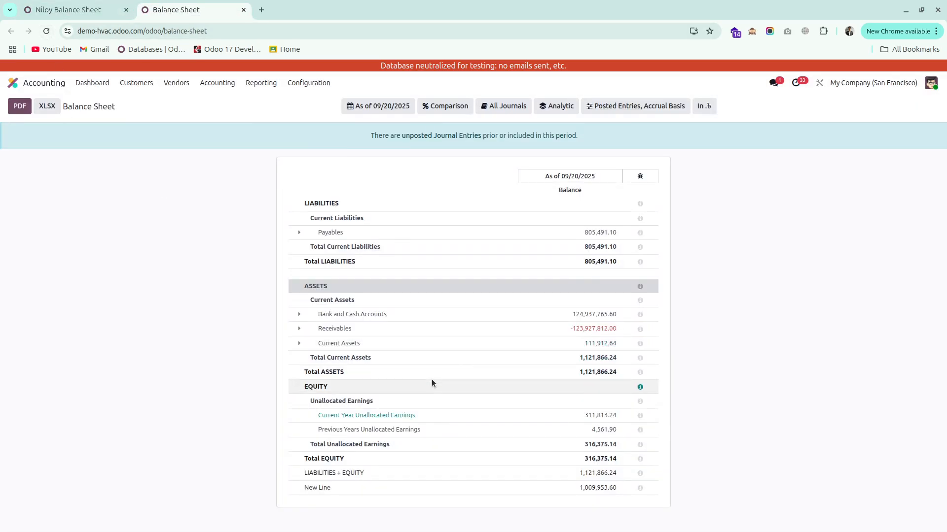
left_click_drag(305, 488, 621, 488)
left_click(620, 488)
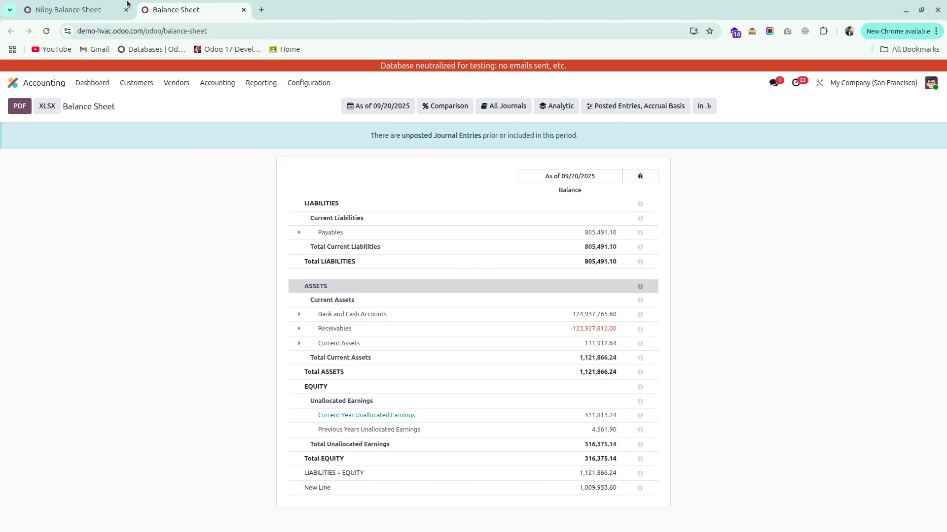
Look up the code of the Payables line under Current Liabilities and close its details unchanged.
left_click(99, 9)
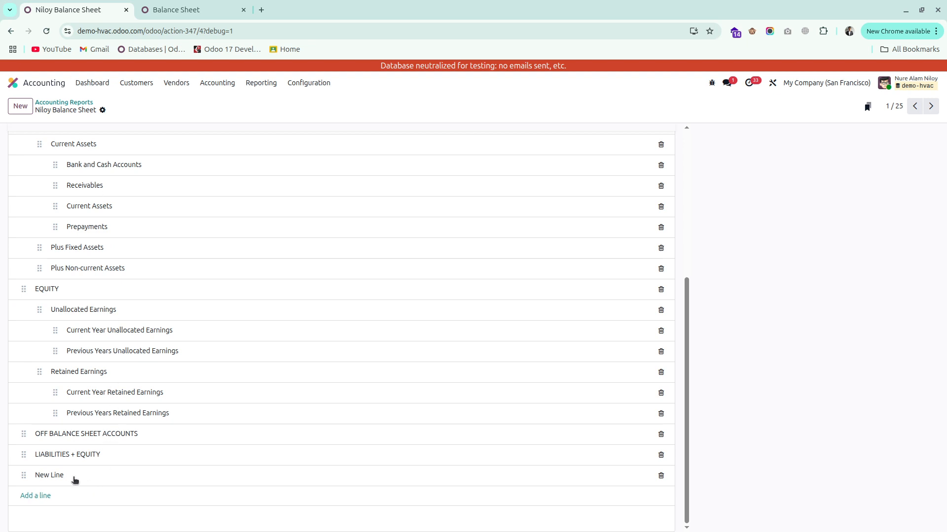
scroll(106, 395, "up", 5)
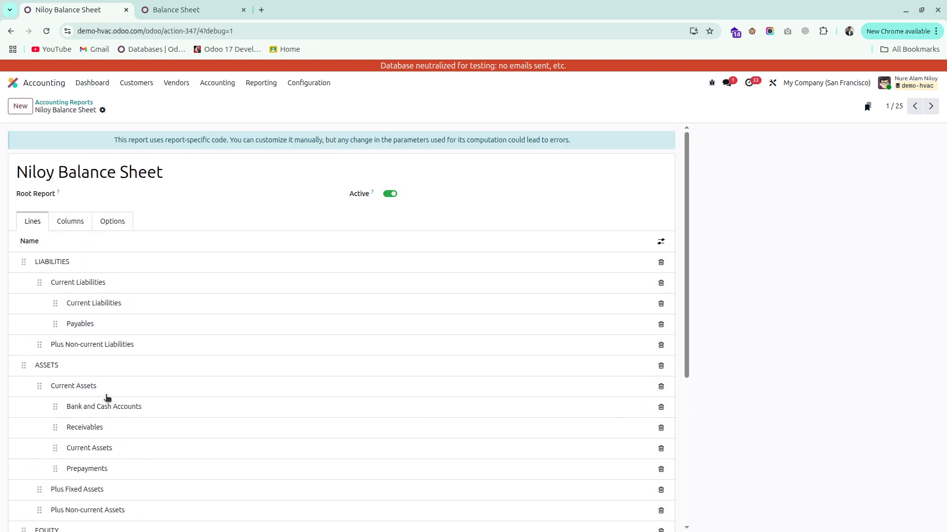
left_click(83, 325)
double_click(575, 230)
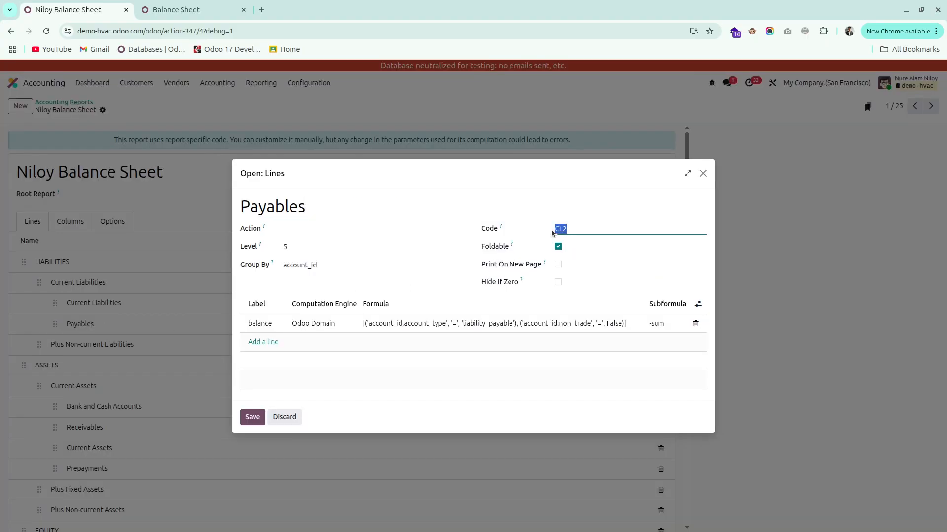
left_click(703, 174)
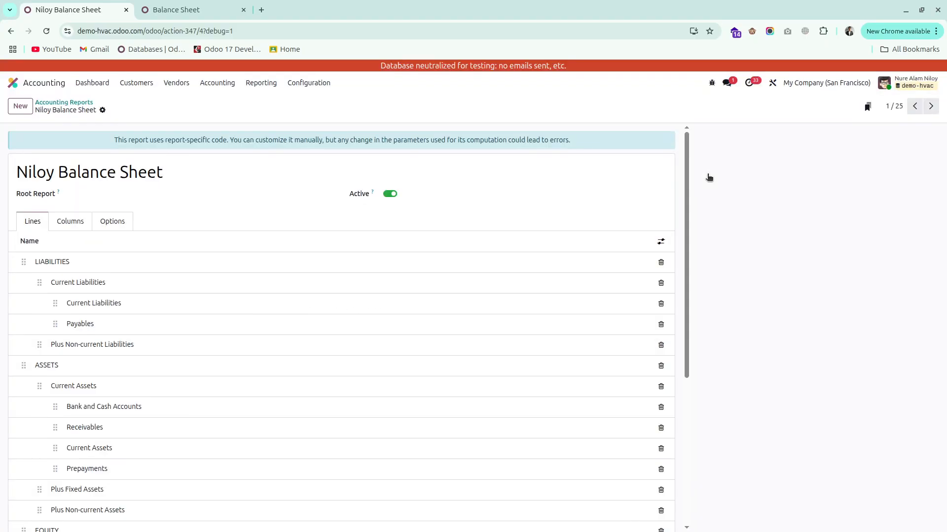
Change the New Line's balance formula to "REC.balance + CL2.balance" and save both the expression and the line.
scroll(160, 439, "down", 5)
left_click(44, 477)
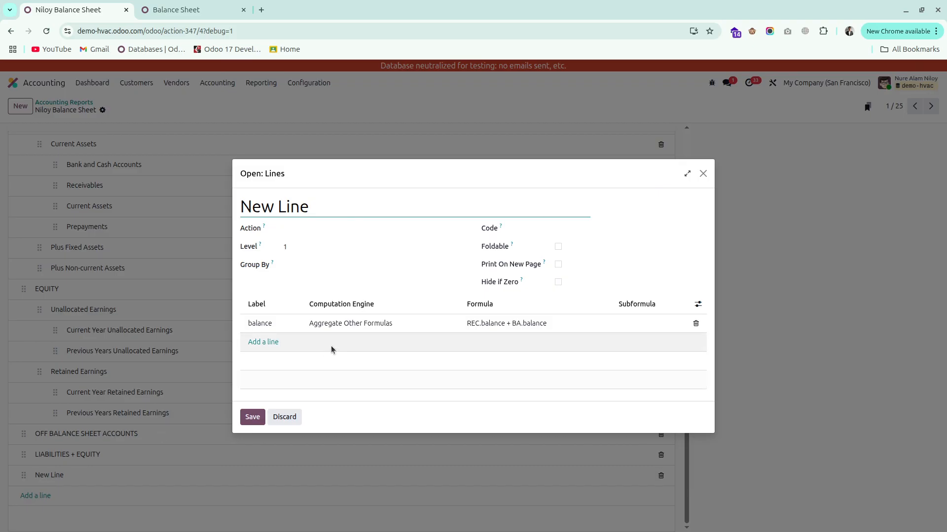
left_click(364, 323)
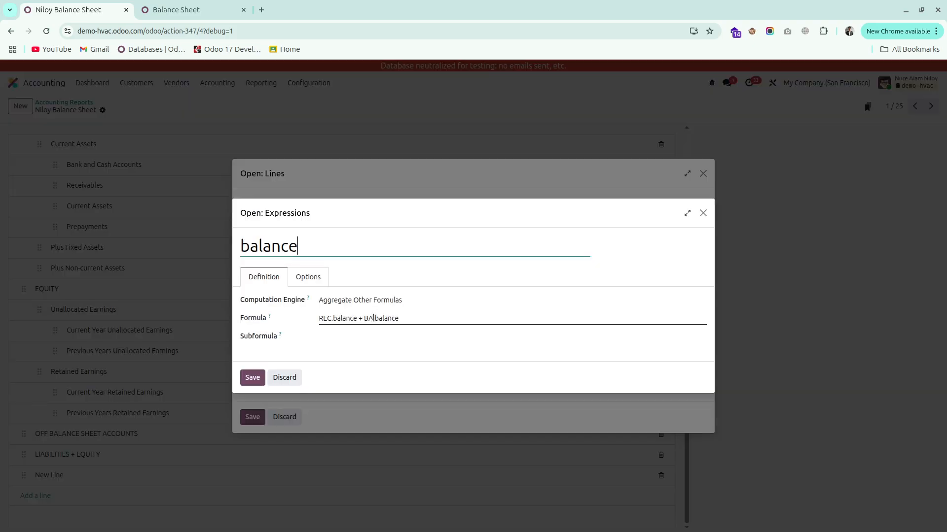
left_click(374, 319)
key("BackSpace")
key("BackSpace")
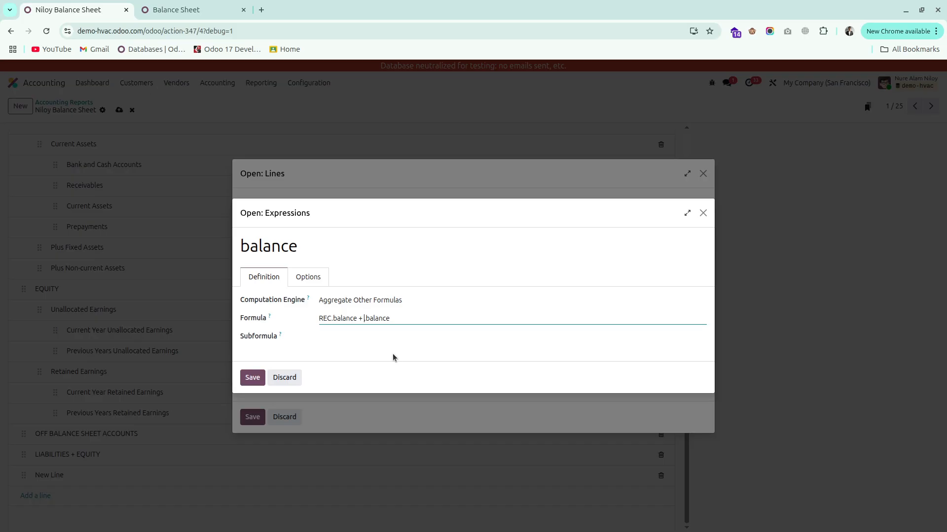
type("CL2")
left_click(252, 378)
left_click(251, 418)
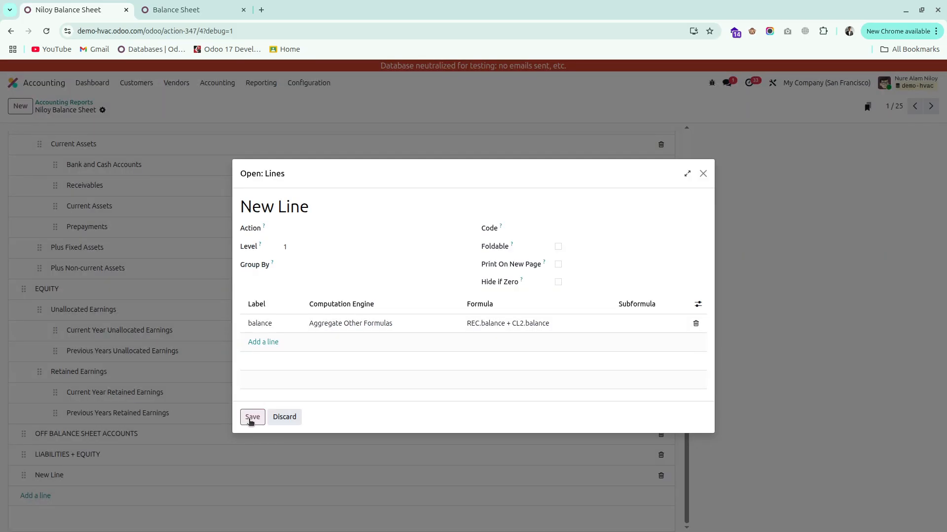
Refresh the balance sheet and examine the recalculated New Line balance.
left_click(192, 4)
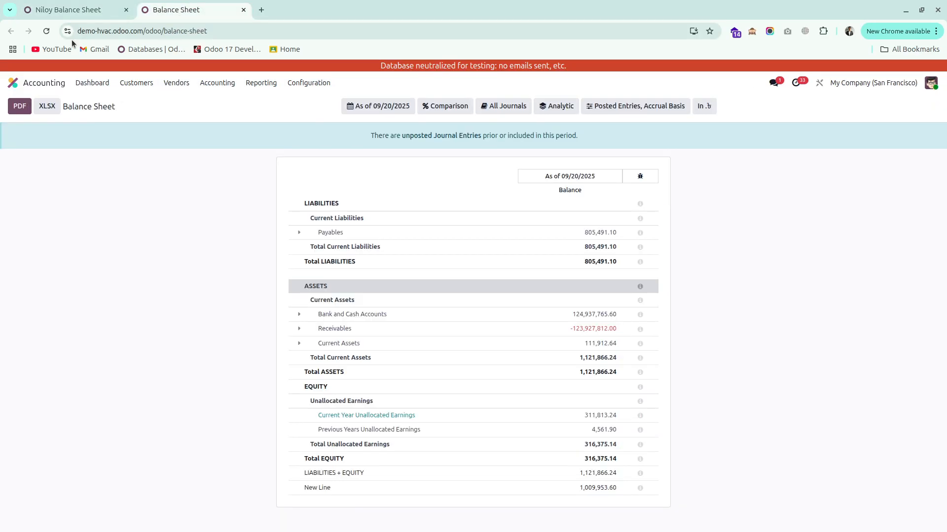
left_click(47, 31)
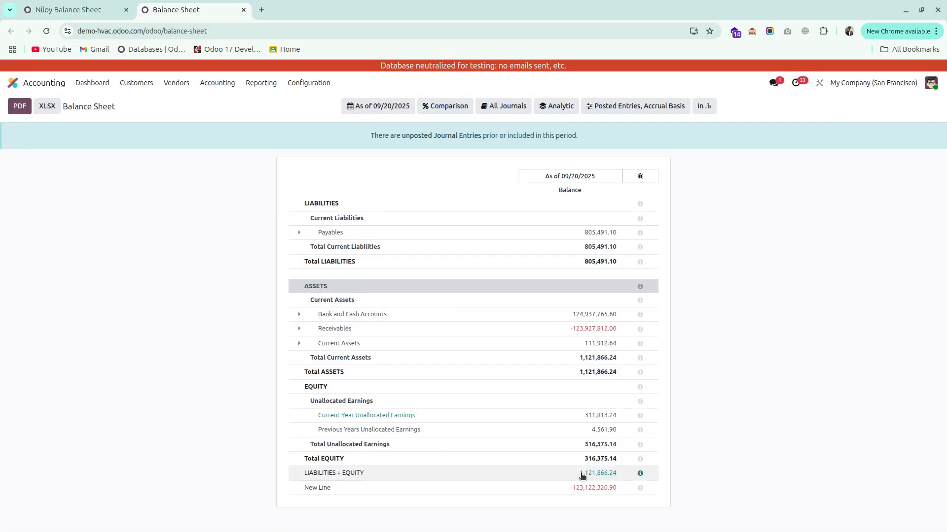
left_click_drag(548, 492, 619, 495)
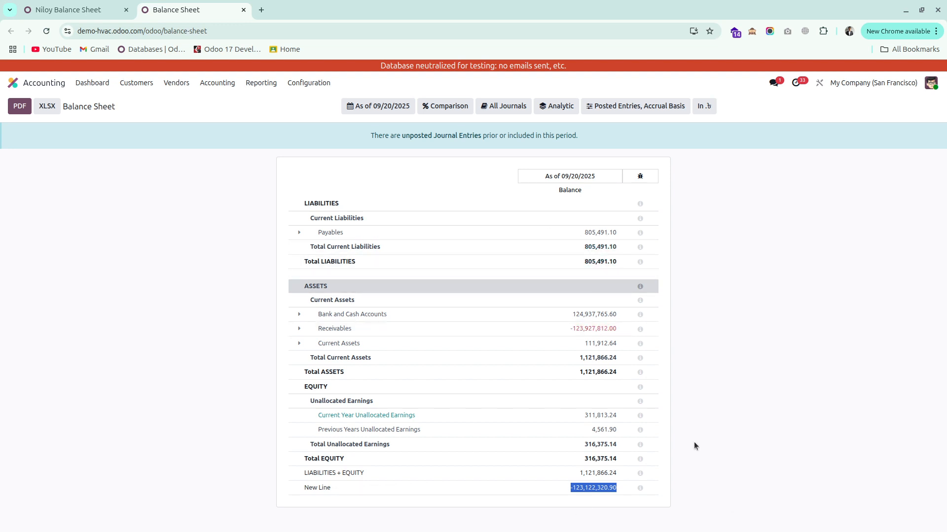
left_click(727, 499)
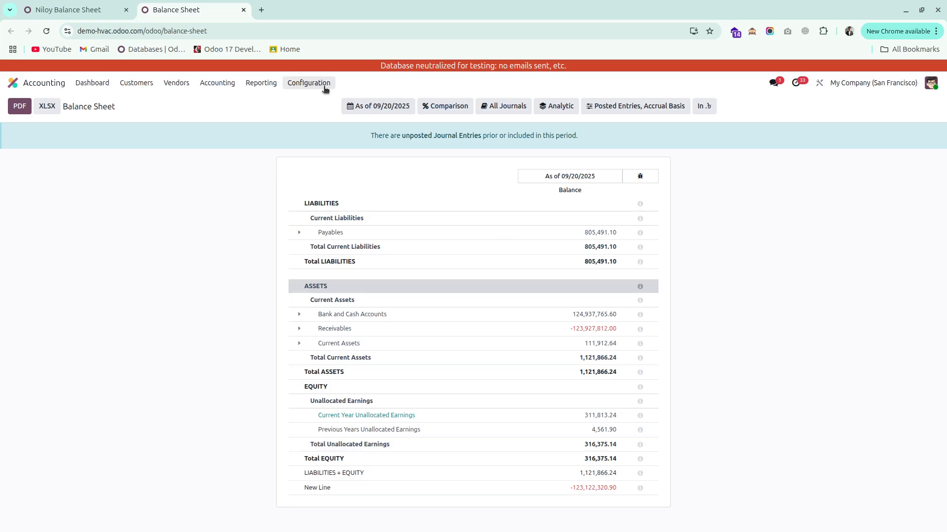
Return to the customized balance sheet's report definition and open its options.
left_click(74, 9)
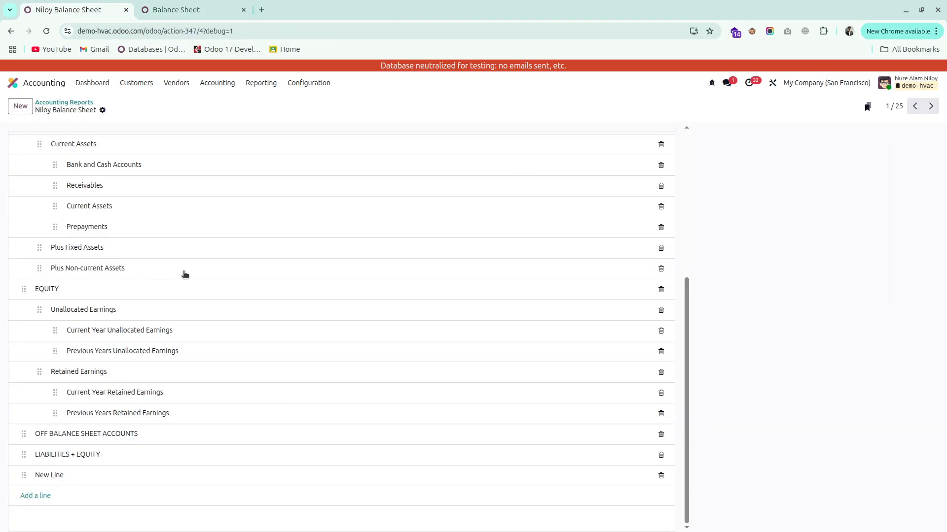
scroll(183, 274, "up", 5)
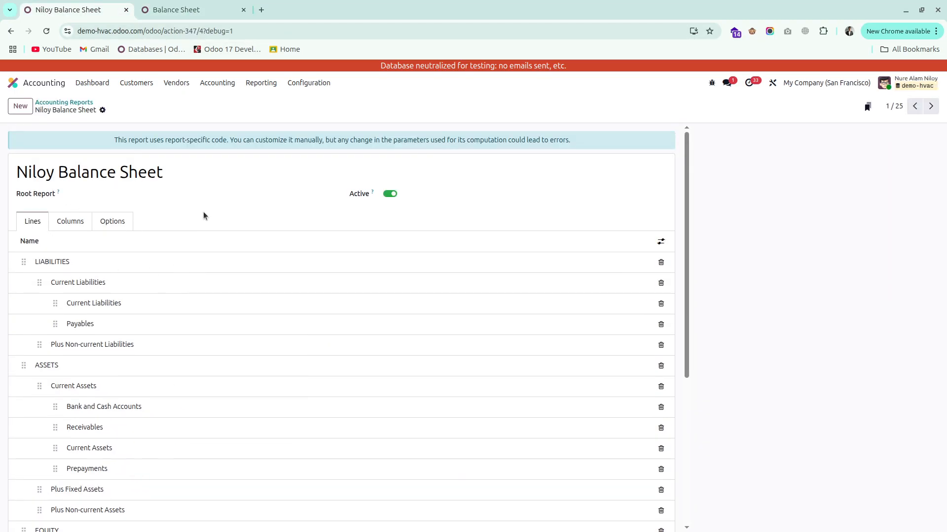
left_click(119, 225)
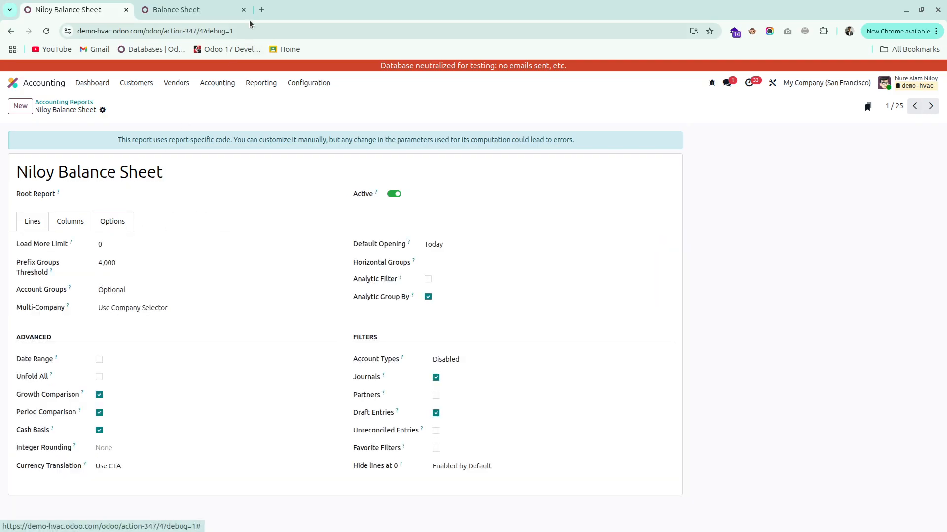
Examine the date filter choices on the balance sheet, selecting Specific Date.
left_click(217, 10)
left_click(380, 106)
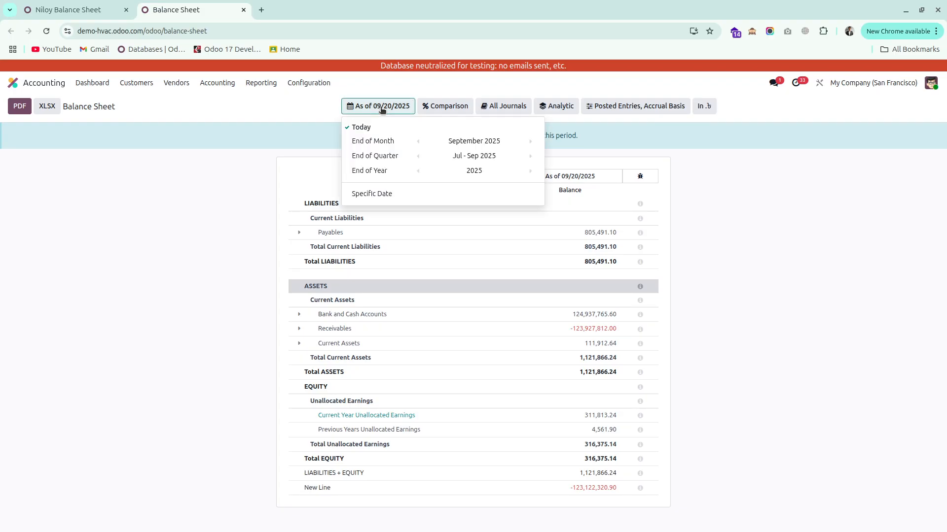
left_click(392, 194)
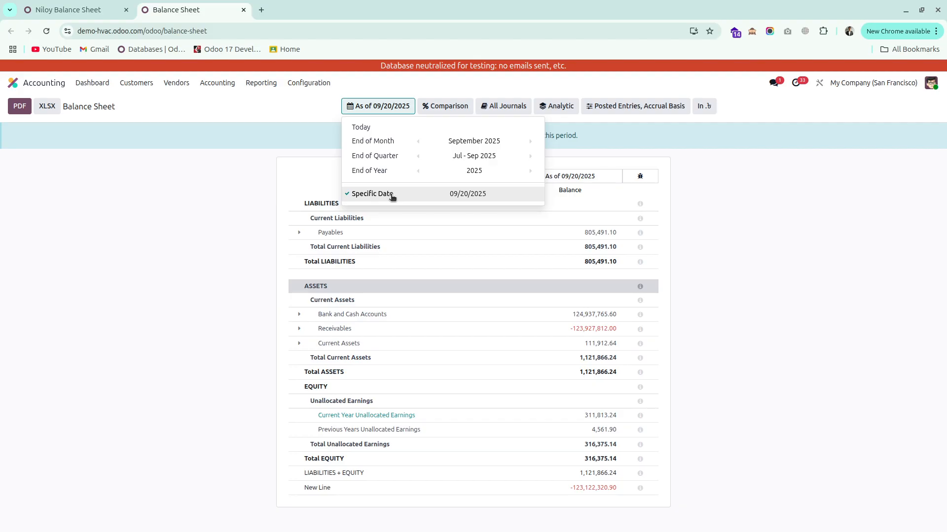
Enable the Date Range, Partners and Analytic Filter options for the report definition and save it.
left_click(92, 15)
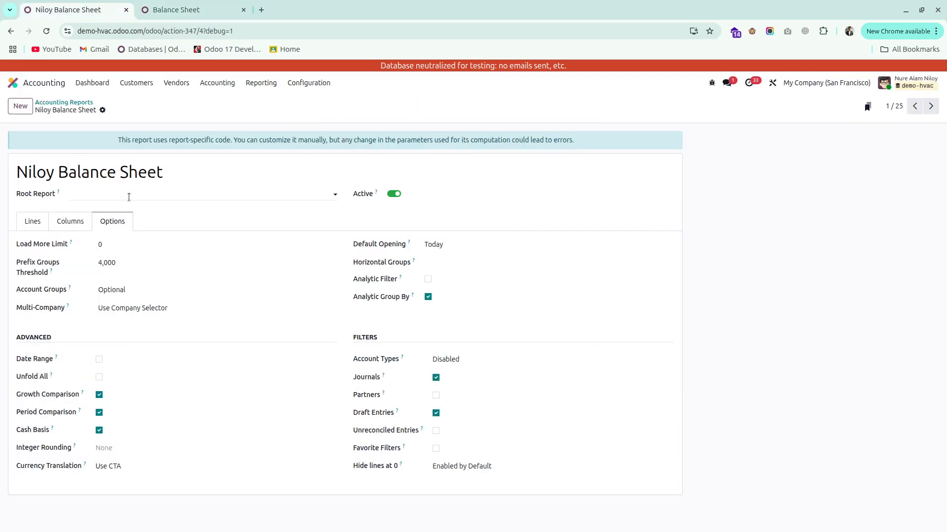
left_click(99, 360)
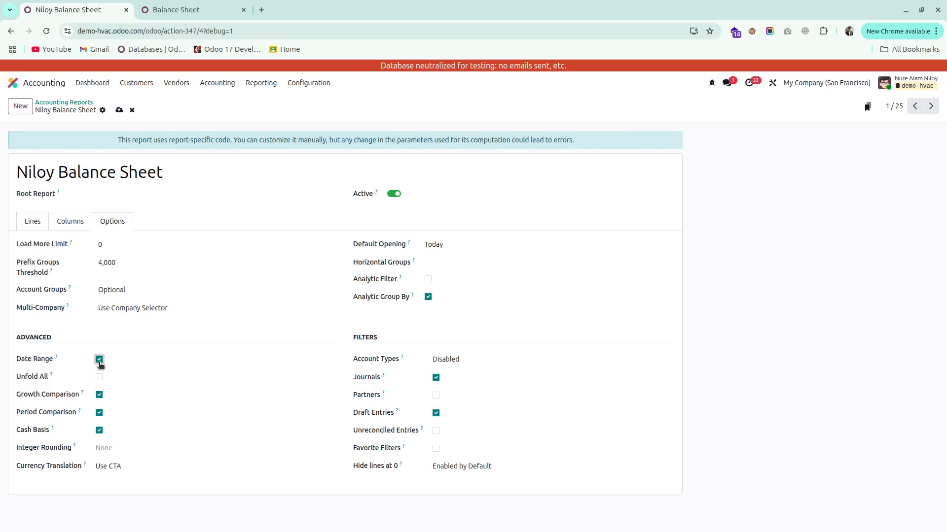
left_click(437, 396)
left_click(428, 279)
left_click(119, 110)
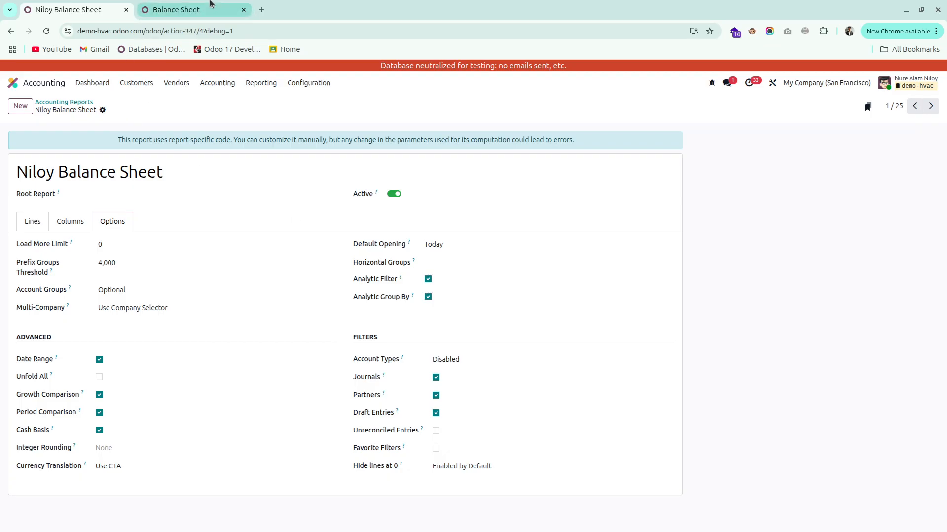
Refresh the balance sheet and examine its Partners, Analytic and Journals filters without choosing any values.
left_click(156, 14)
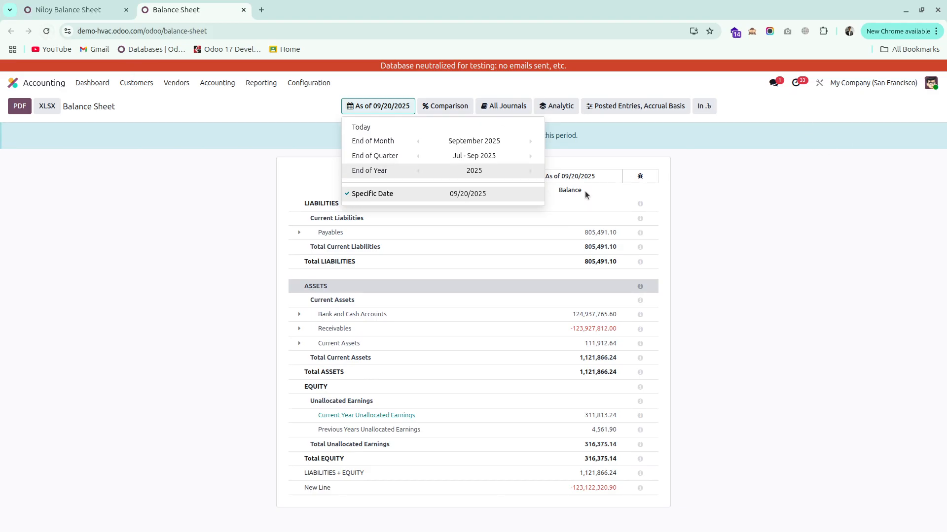
left_click(47, 33)
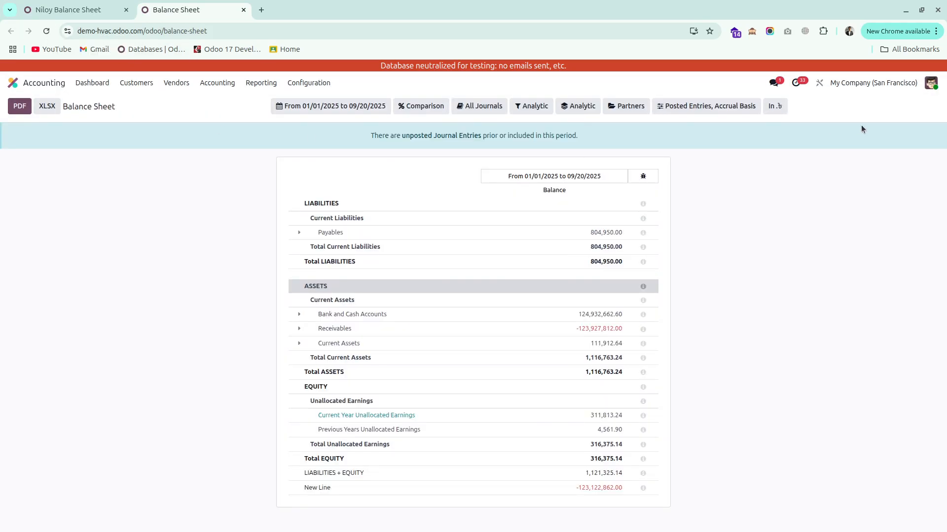
left_click(645, 107)
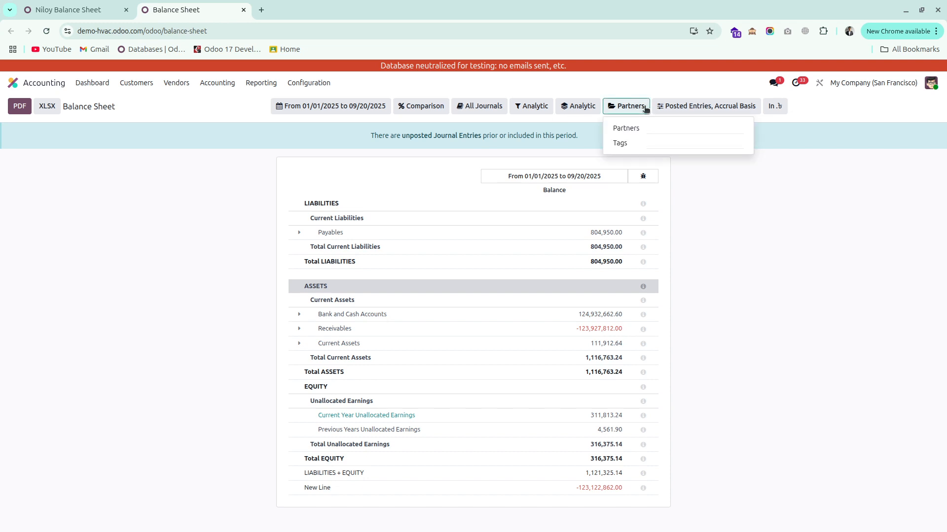
left_click(667, 126)
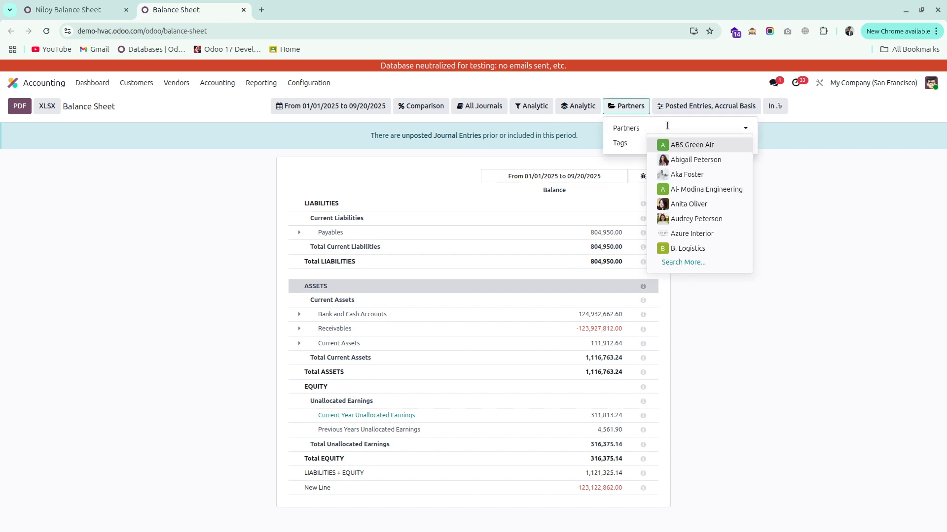
left_click(572, 107)
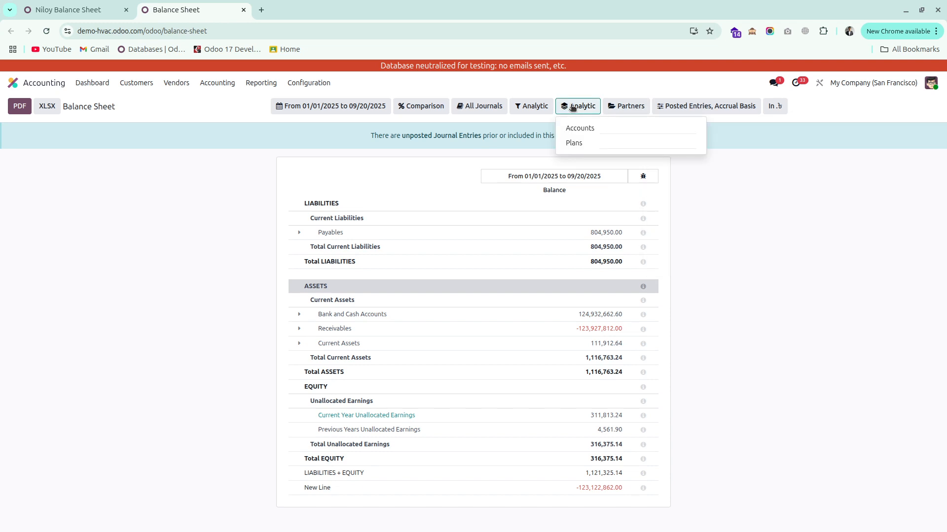
left_click(525, 107)
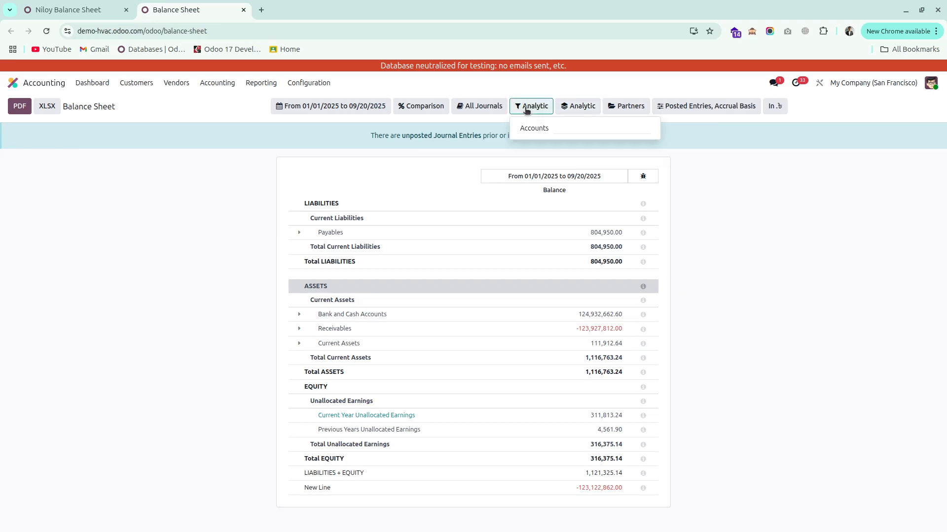
left_click(484, 111)
Inspect the custom start and end dates in the balance sheet's date range filter and close it unchanged.
left_click(336, 109)
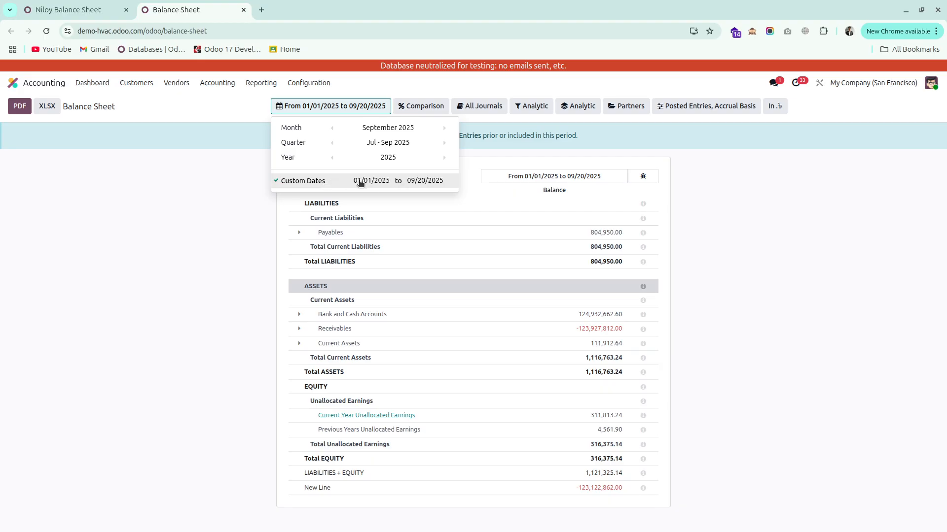
left_click(360, 184)
left_click(739, 278)
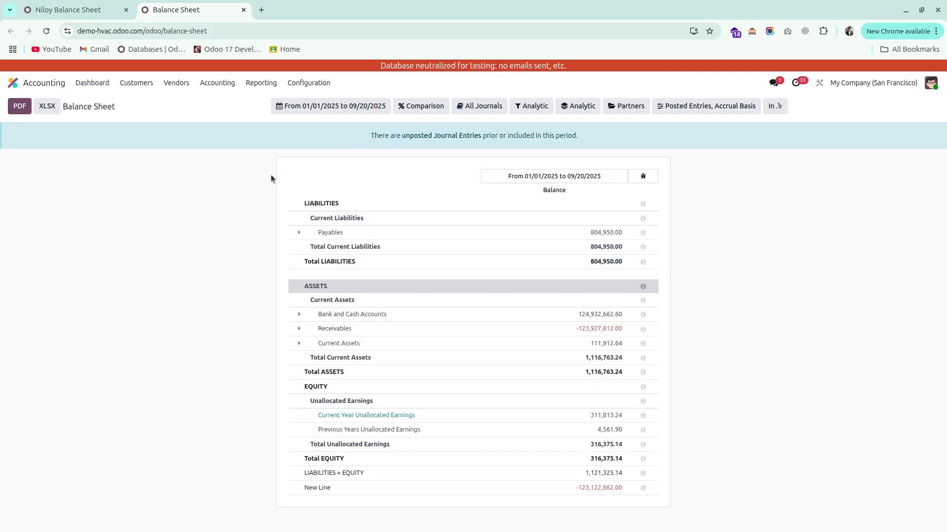
left_click(263, 88)
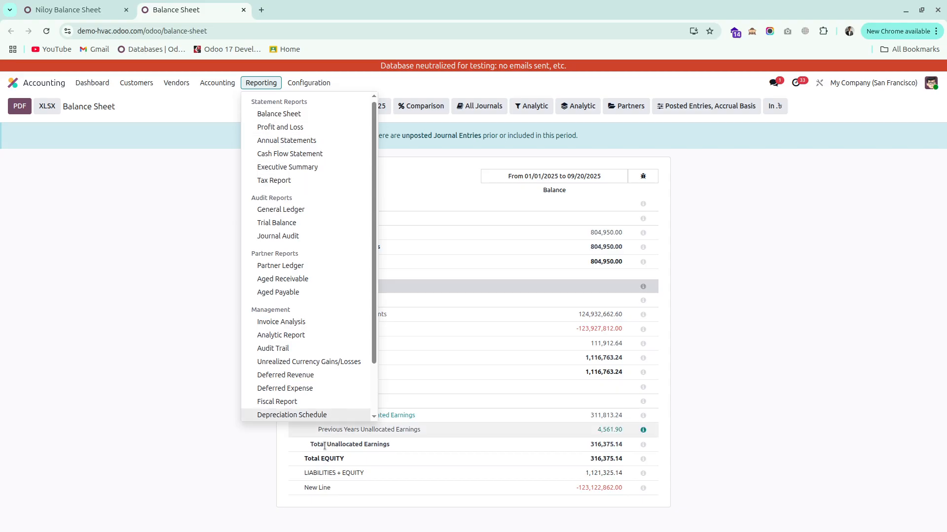
scroll(276, 212, "down", 3)
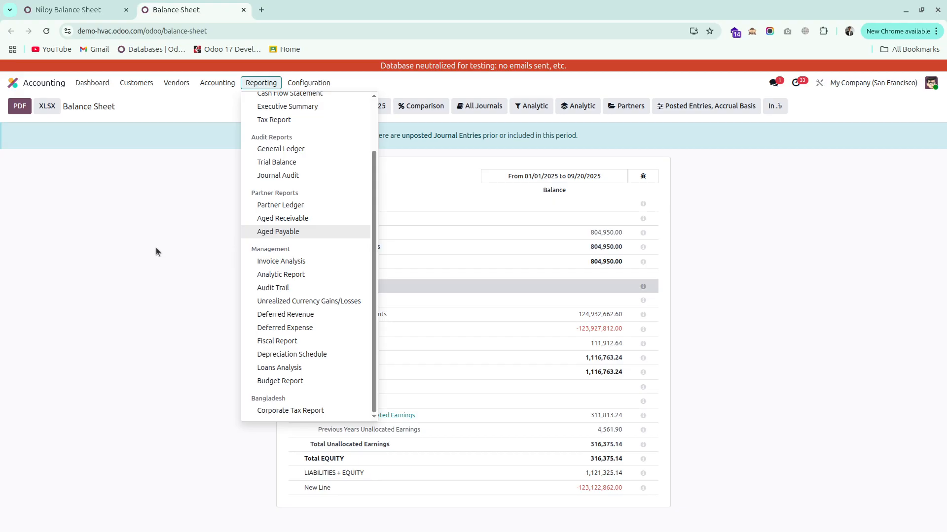
left_click(155, 249)
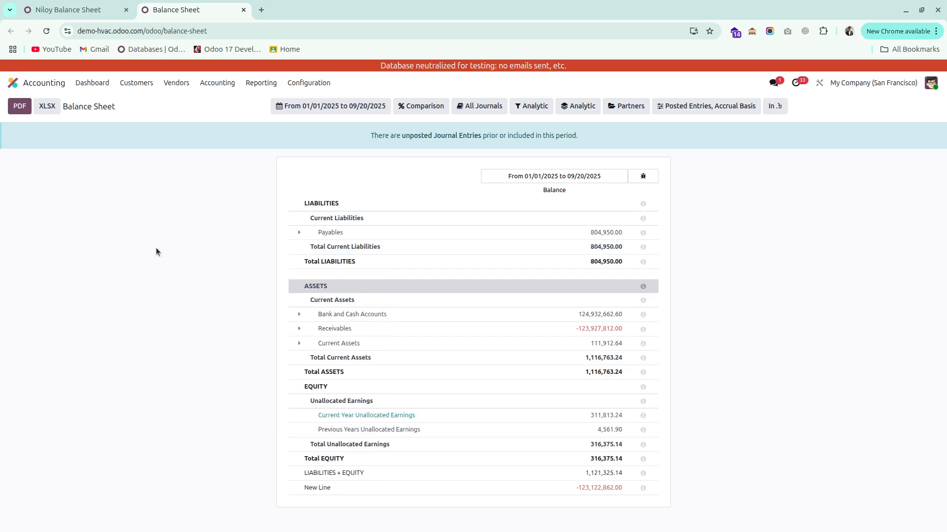